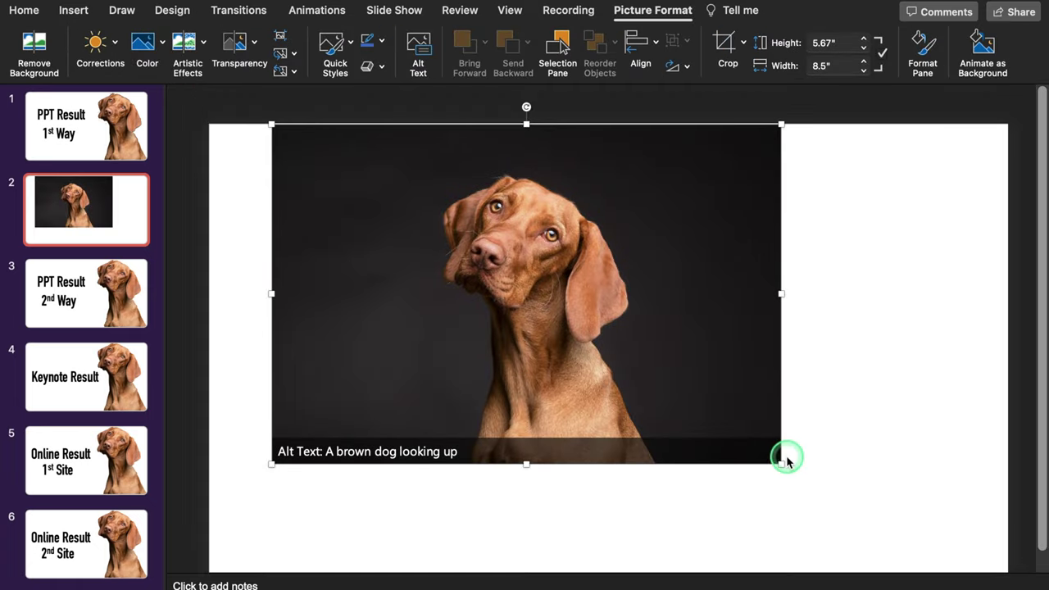
Step: Enlarge the dog photo to 11.25" by 7.5" and set its dark background as the transparent colour
left_click_drag(778, 463, 911, 551)
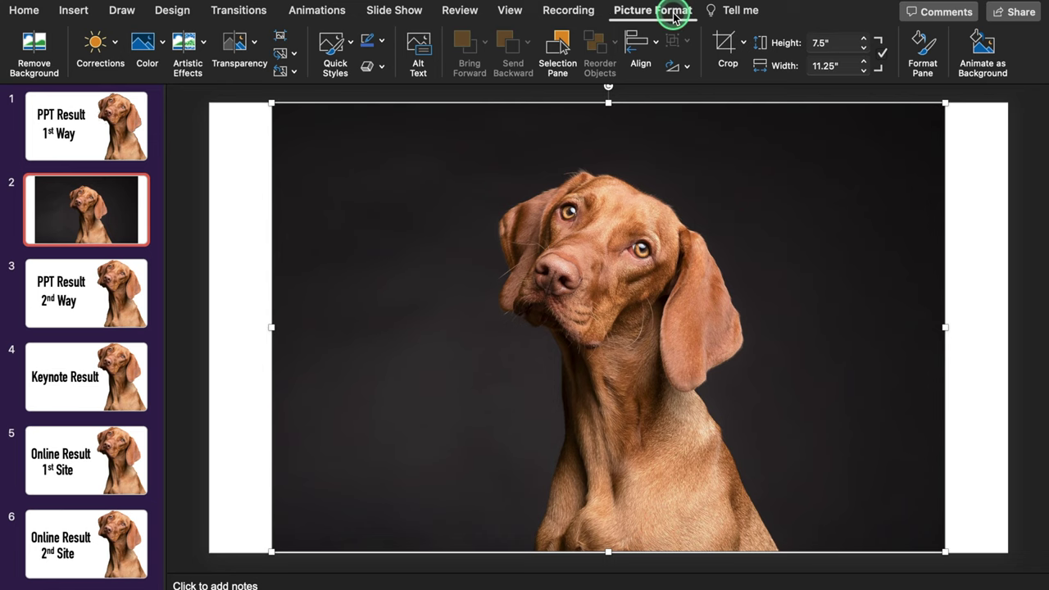
left_click(159, 48)
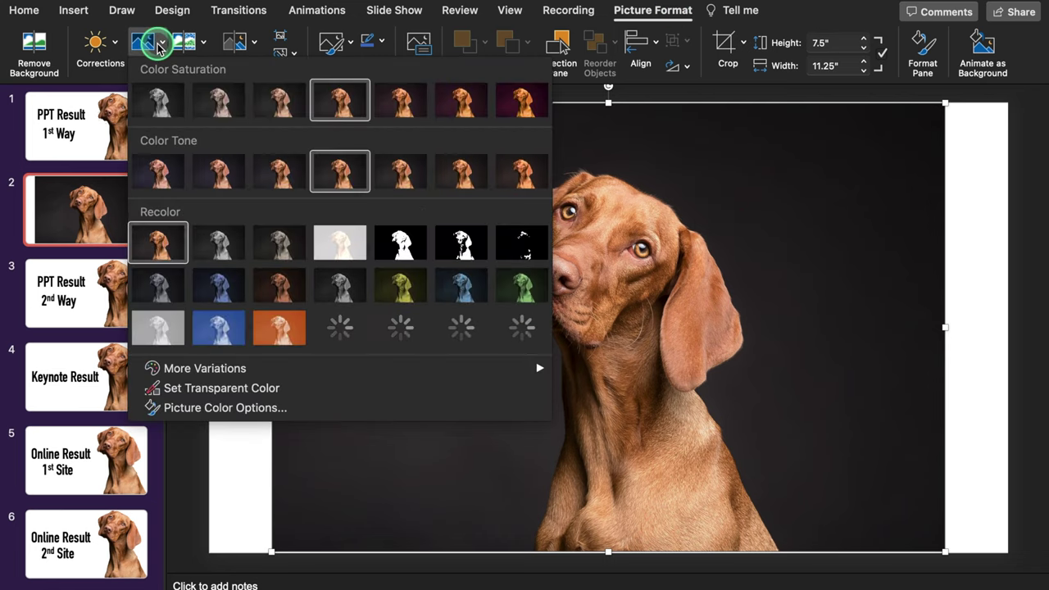
left_click(205, 388)
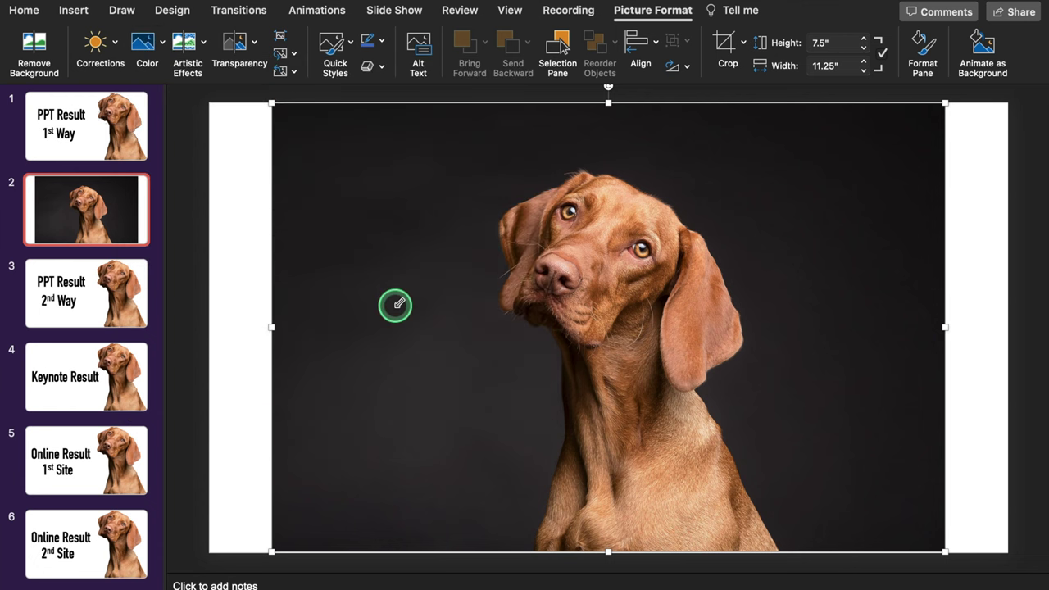
left_click(395, 309)
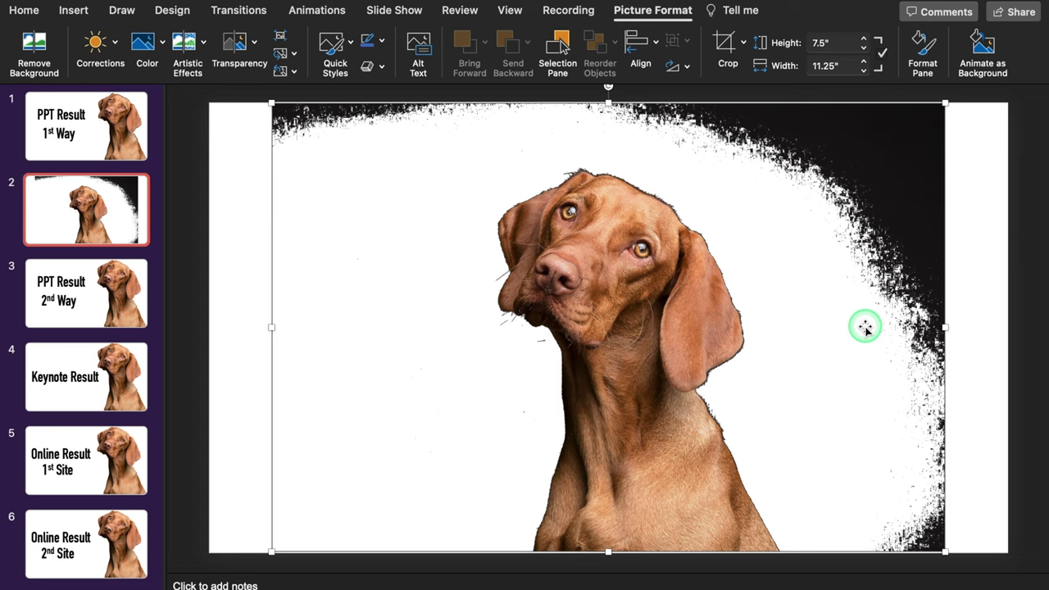
Step: Crop the dark edges off the dog picture's left and right sides
left_click(724, 46)
left_click_drag(942, 364, 779, 360)
left_click_drag(275, 353, 491, 372)
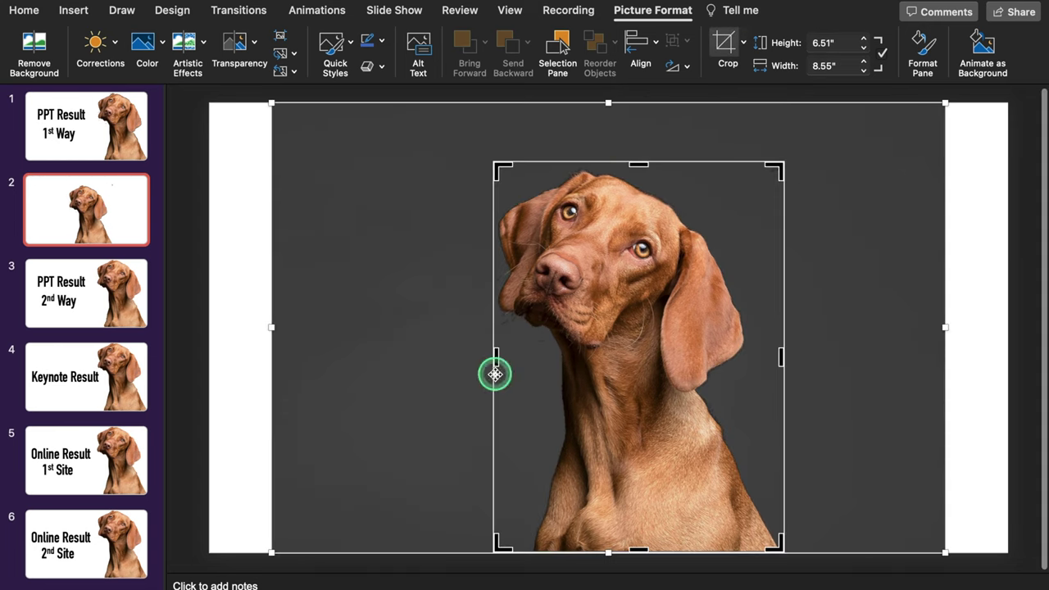
key("Escape")
left_click_drag(492, 161, 456, 111)
left_click(789, 218)
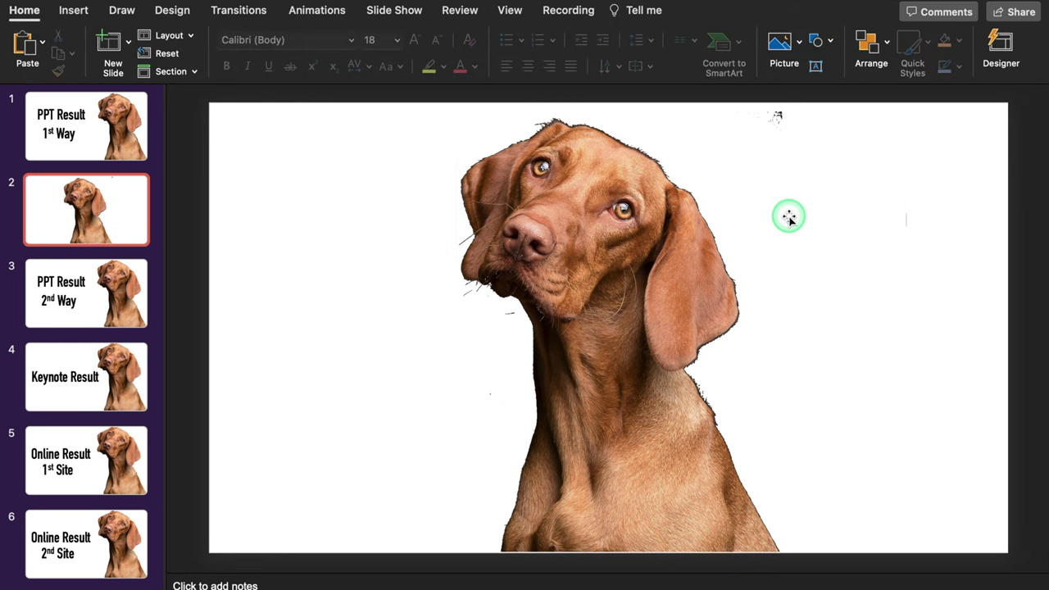
Step: Finish the crop at 7.36" by 5.18" and move the dog against the slide's right edge
double_click(635, 181)
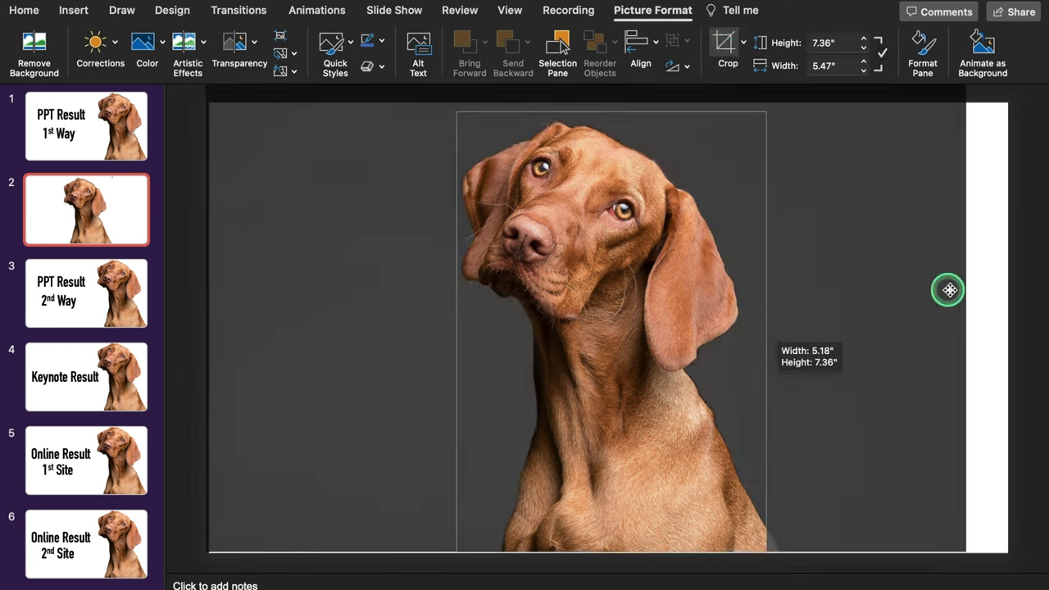
left_click(949, 289)
left_click_drag(637, 323, 879, 326)
left_click(602, 299)
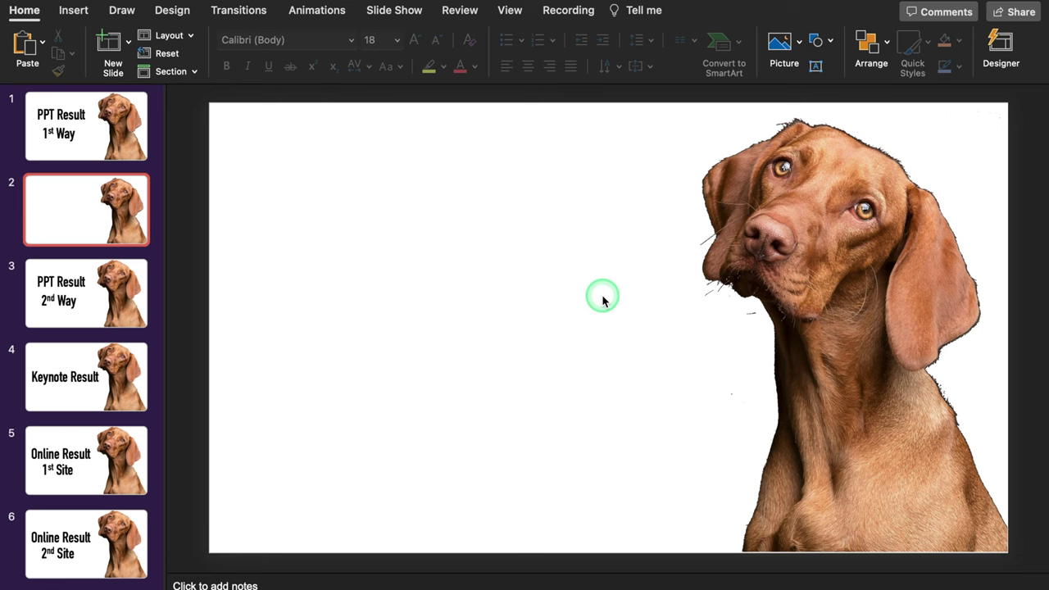
Step: Add a blank slide after slide 3, PPT Result 2nd Way
left_click(75, 303)
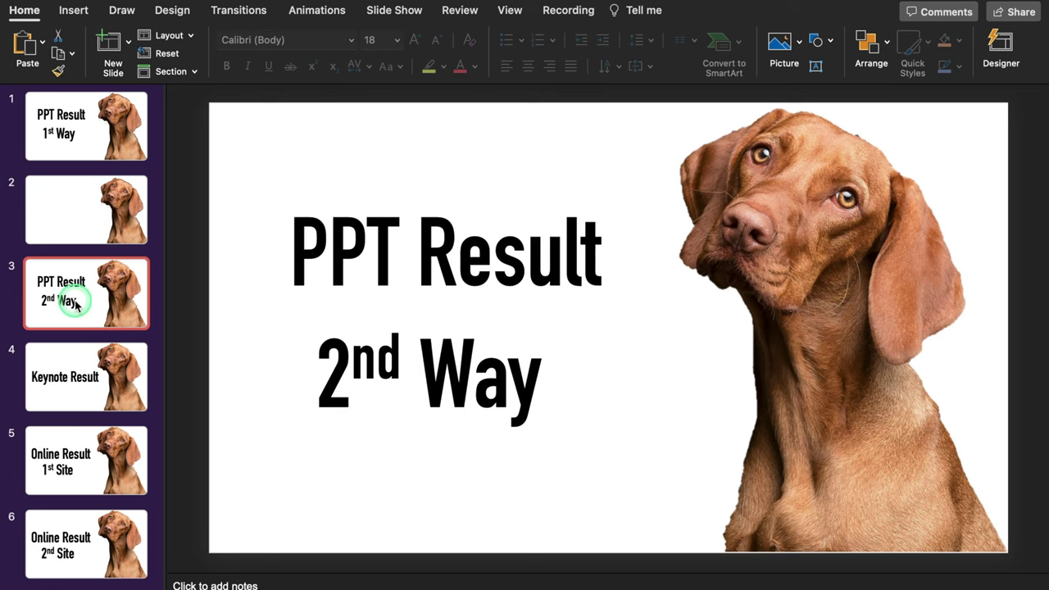
left_click(127, 41)
left_click(209, 168)
Step: Insert the dog photo from file, enlarge it to 11.25" by 7.5", and open Format Picture
left_click(73, 10)
left_click(154, 41)
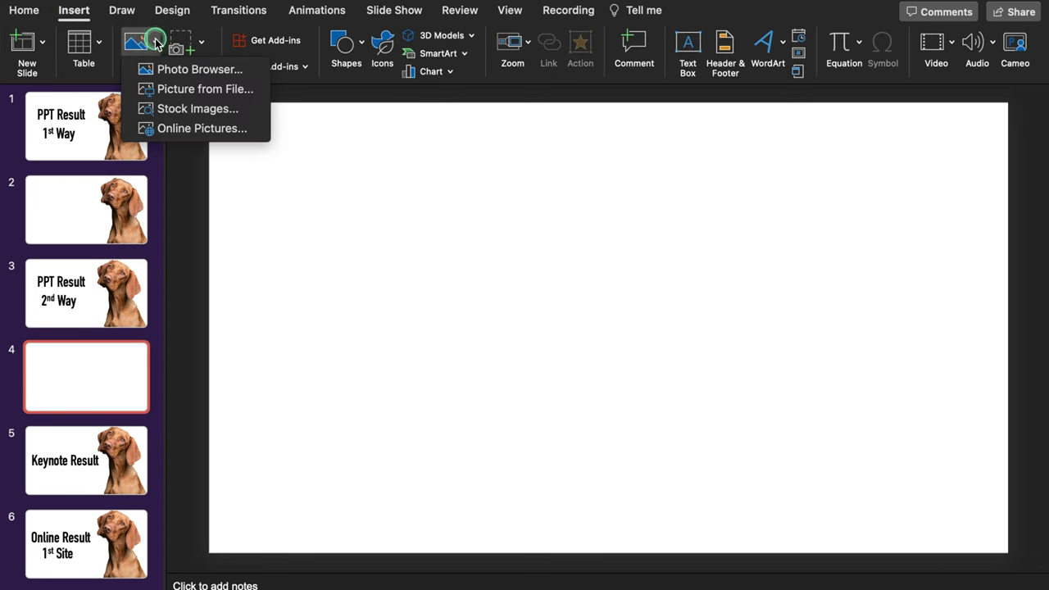
left_click(188, 85)
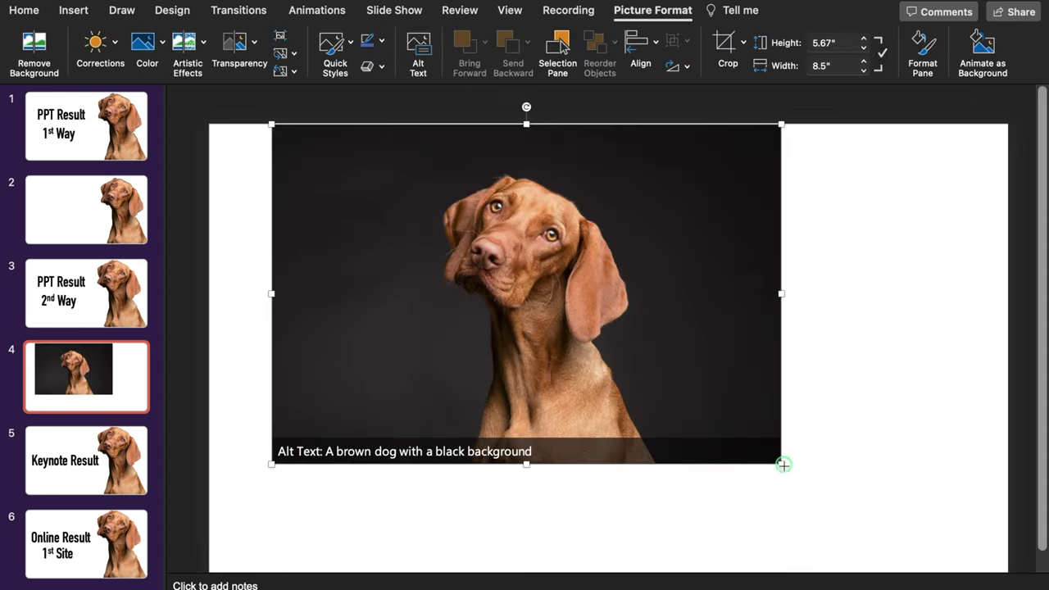
left_click_drag(782, 461, 902, 550)
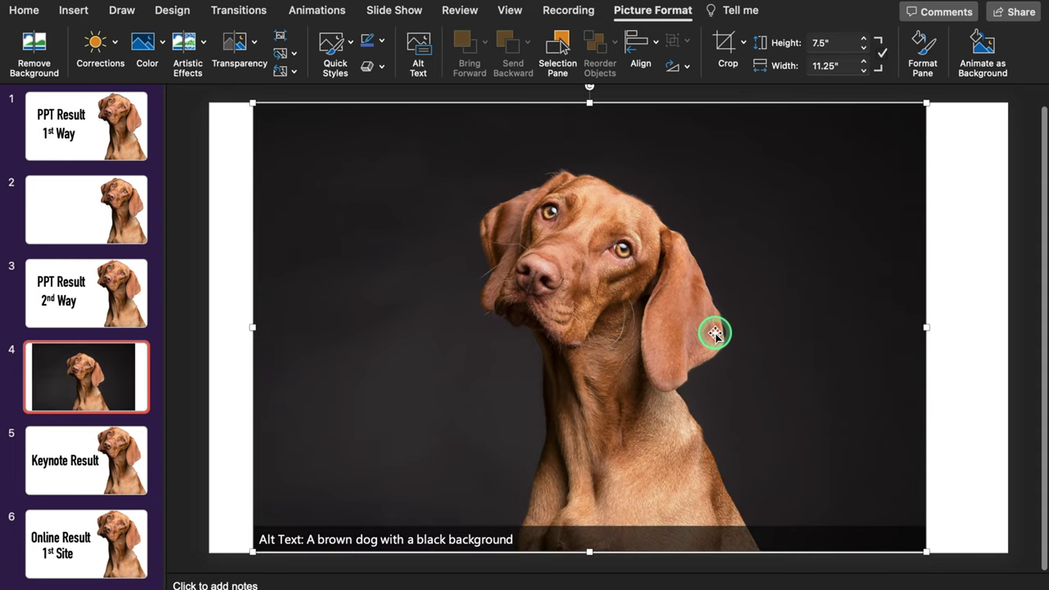
double_click(644, 292)
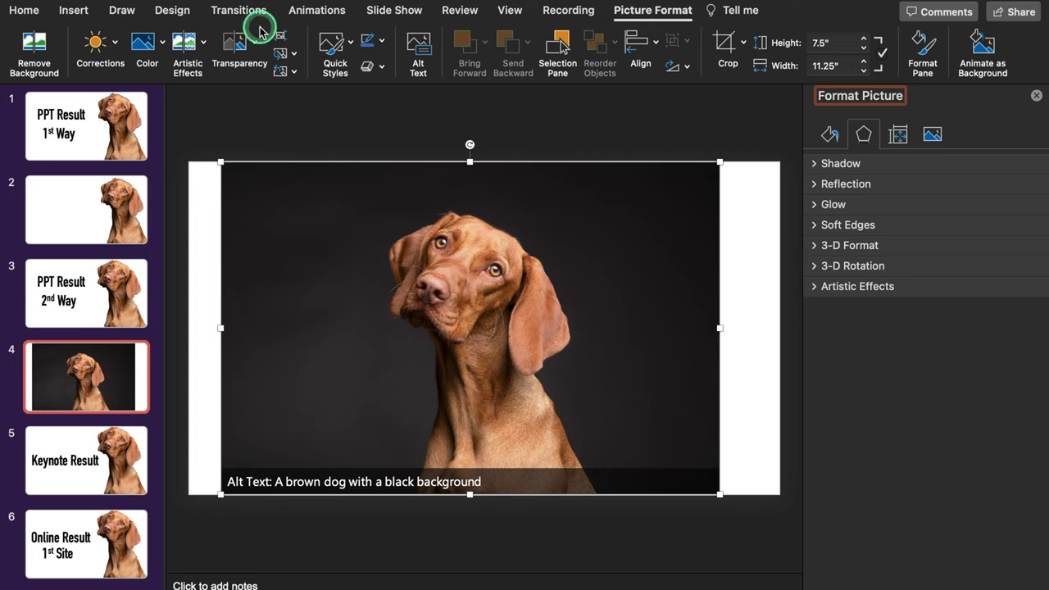
Step: Run Remove Background on slide 4's dog photo so the dark background is marked purple
left_click(34, 58)
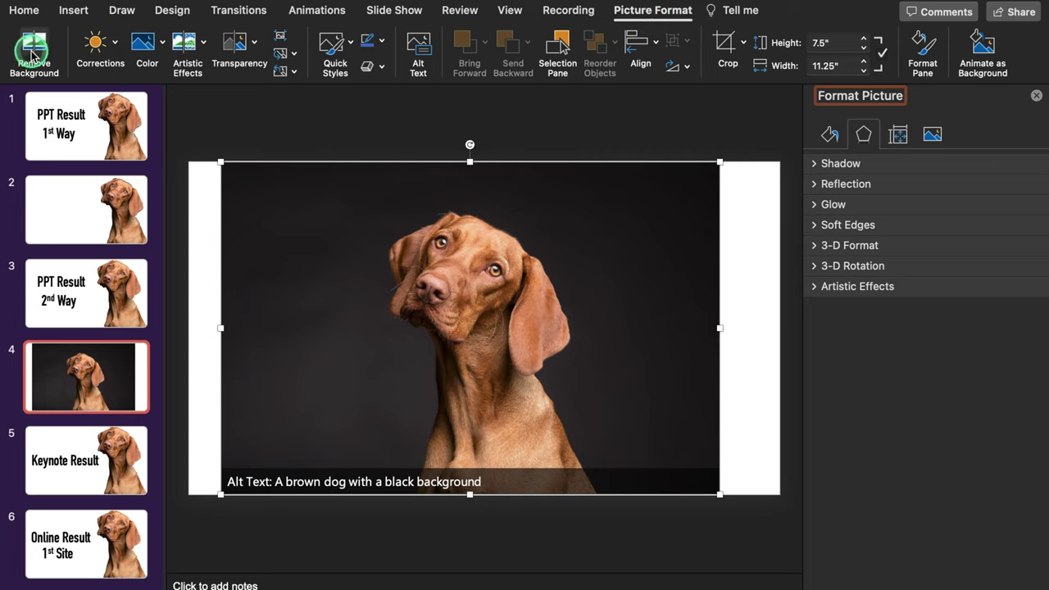
left_click(27, 71)
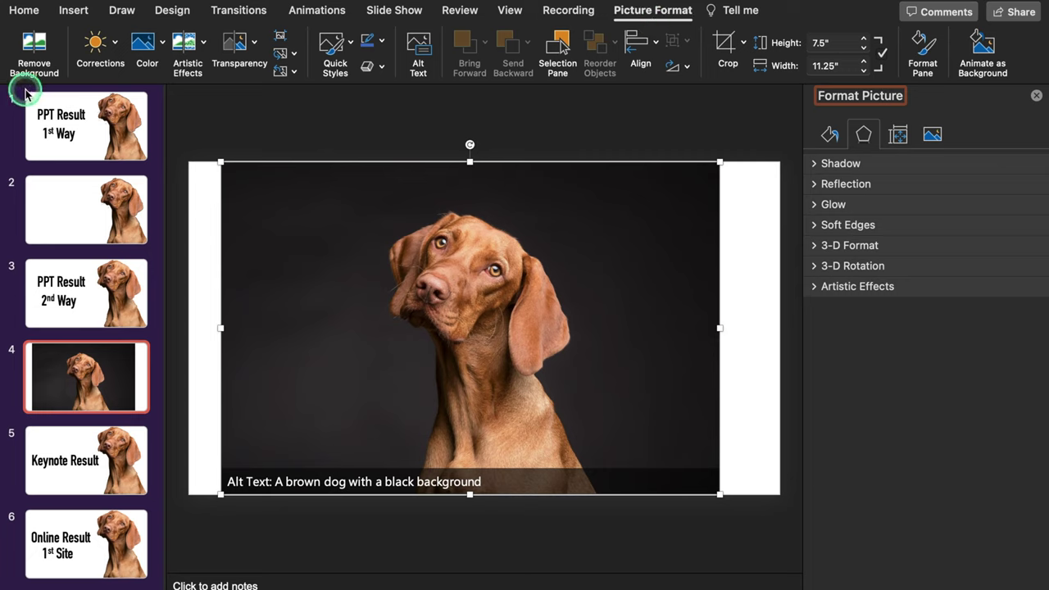
left_click(30, 53)
left_click(233, 276)
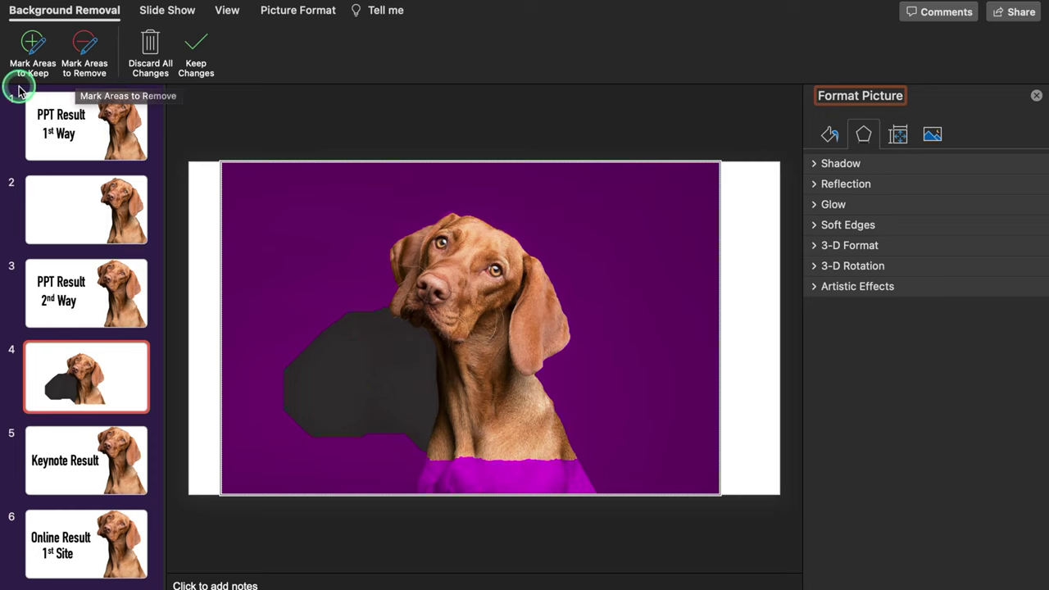
Step: Mark the dog's chest strip as an area to keep
left_click(33, 59)
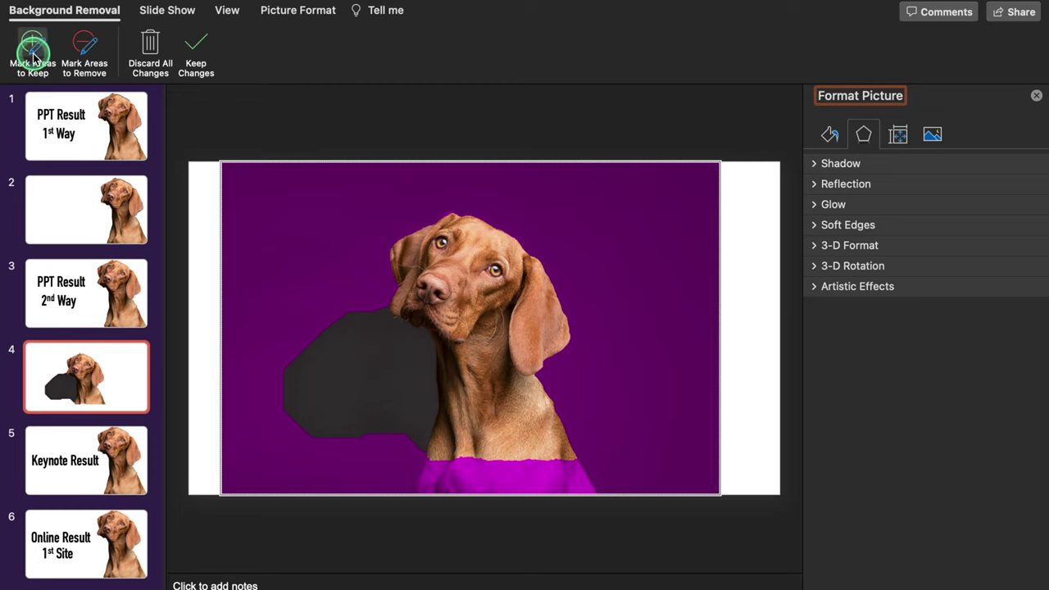
left_click_drag(445, 472, 554, 473)
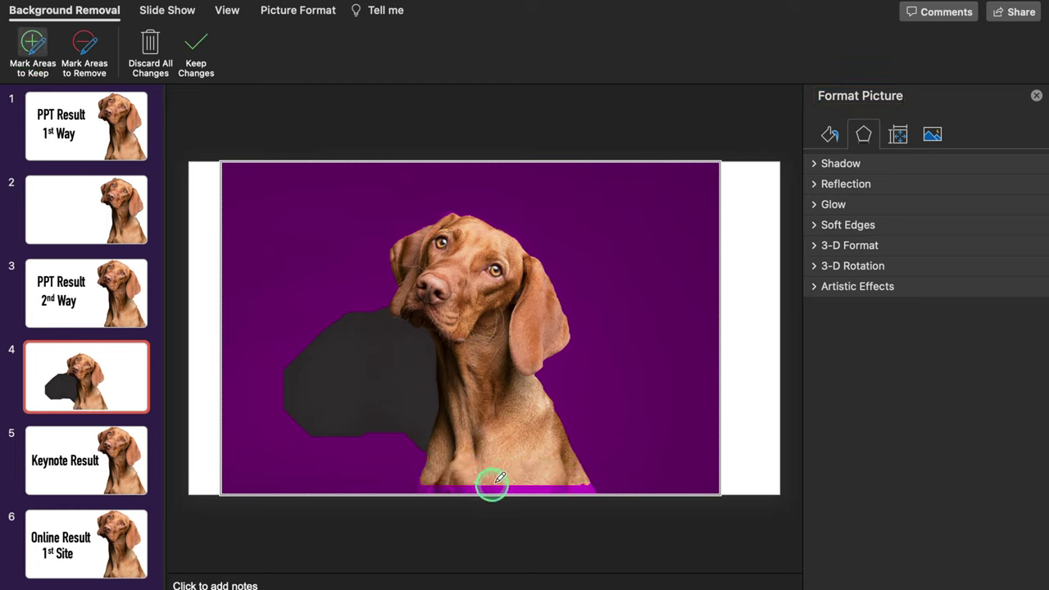
left_click_drag(479, 489, 546, 490)
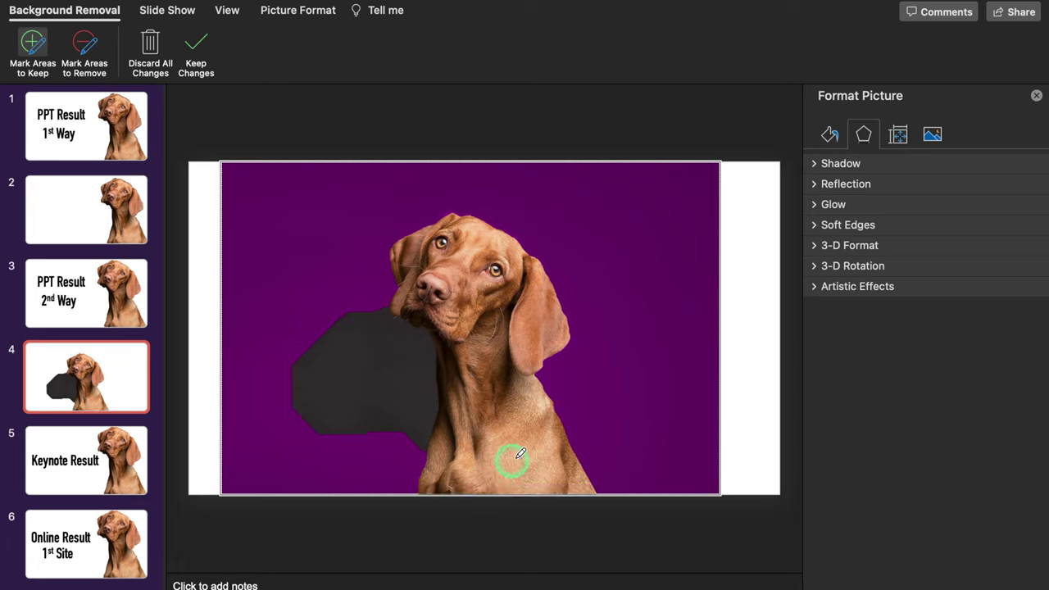
Step: Mark the dark patch beside the dog for removal and keep the background removal changes
left_click(83, 49)
left_click(372, 316)
left_click_drag(369, 312, 368, 433)
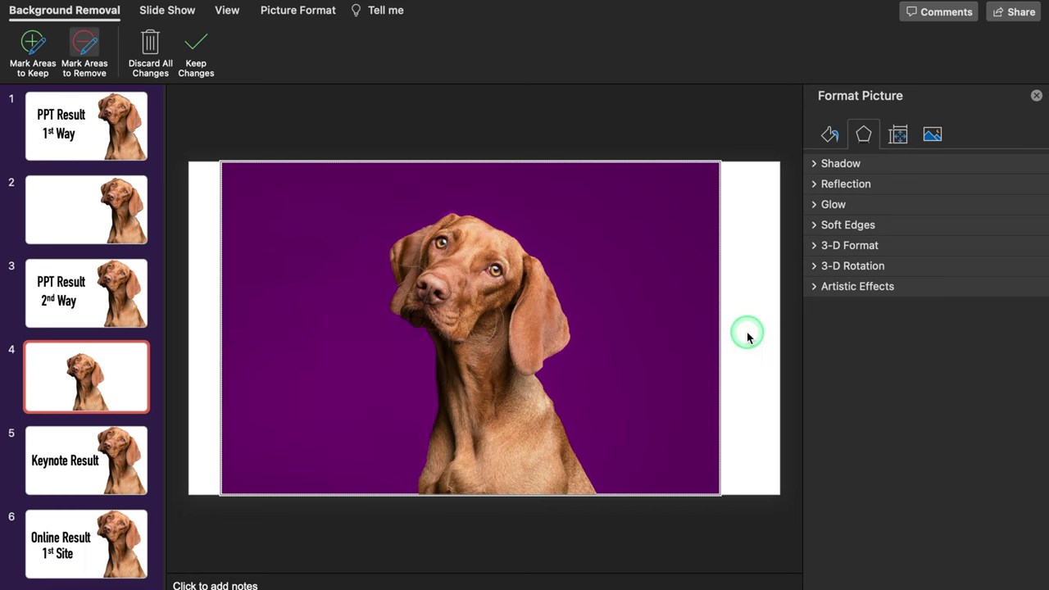
left_click(747, 335)
left_click(723, 47)
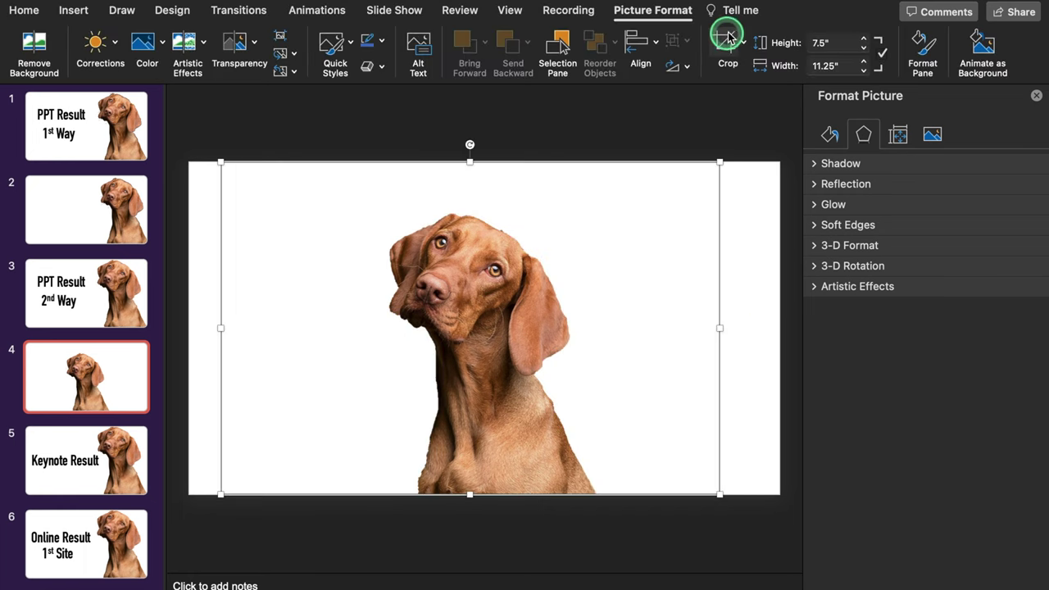
Step: Crop the cut-out dog on both sides, enlarge it slightly, and move it to the slide's right edge
left_click_drag(719, 327, 606, 371)
left_click_drag(222, 353, 374, 362)
left_click(382, 218)
left_click(380, 211)
left_click_drag(380, 211, 347, 206)
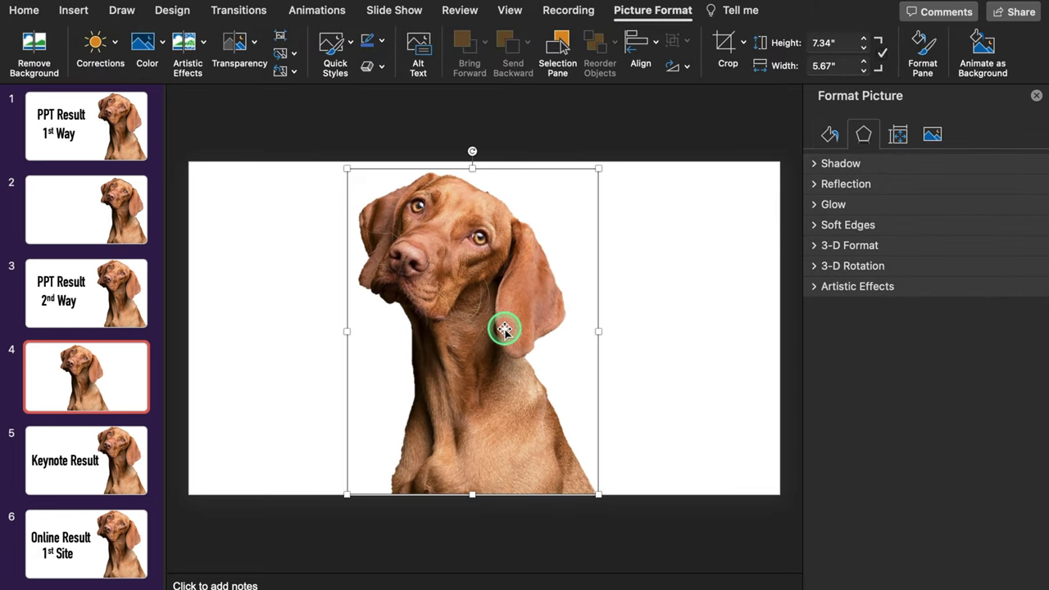
left_click_drag(478, 360, 663, 357)
left_click(390, 338)
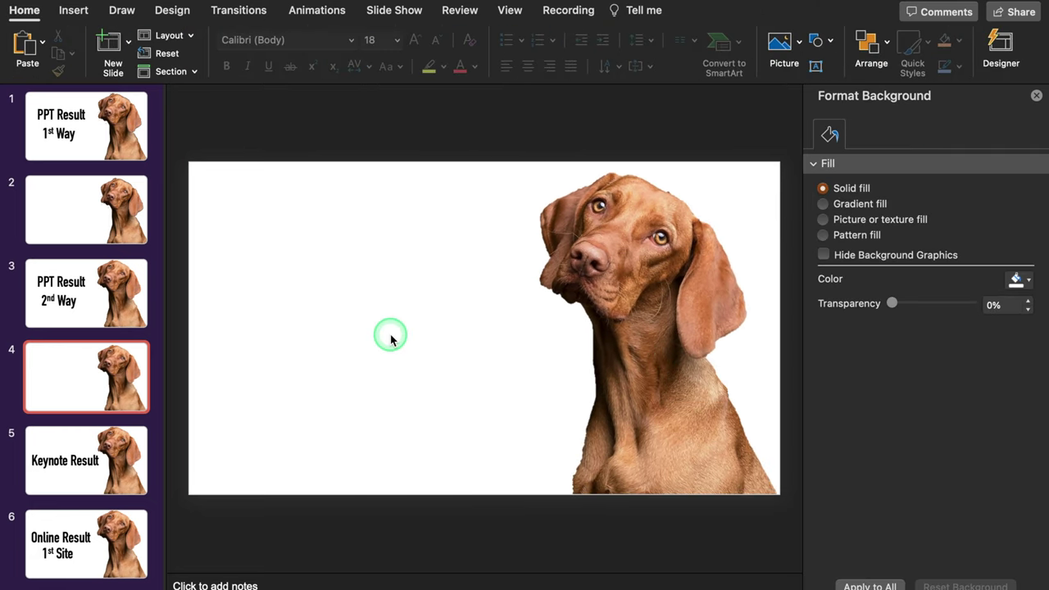
Step: Add a blank slide after slide 5, Keynote Result
left_click(74, 461)
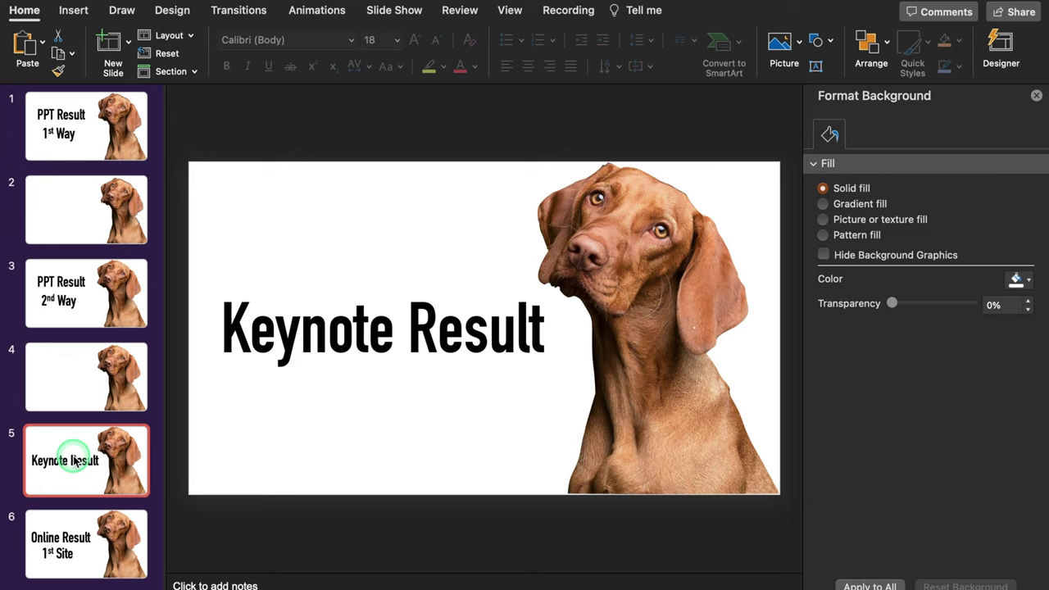
left_click(128, 41)
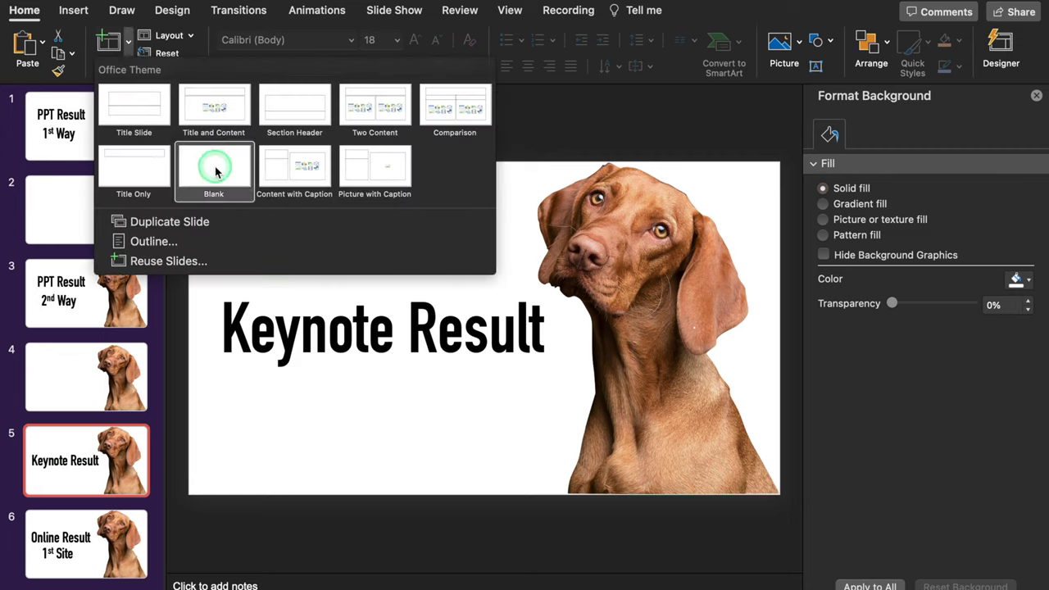
left_click(215, 164)
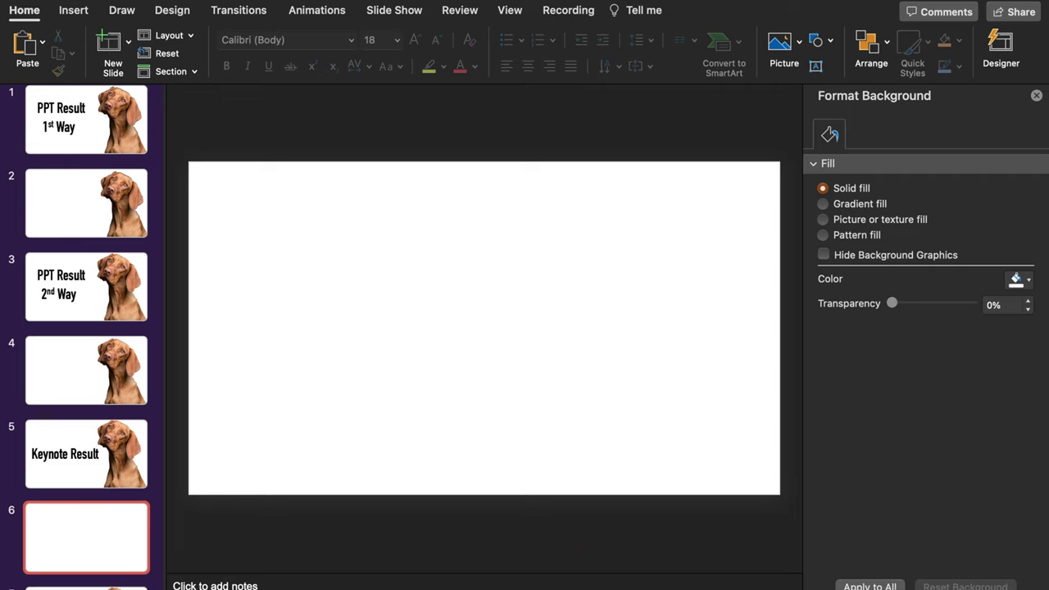
mouse_move(574, 588)
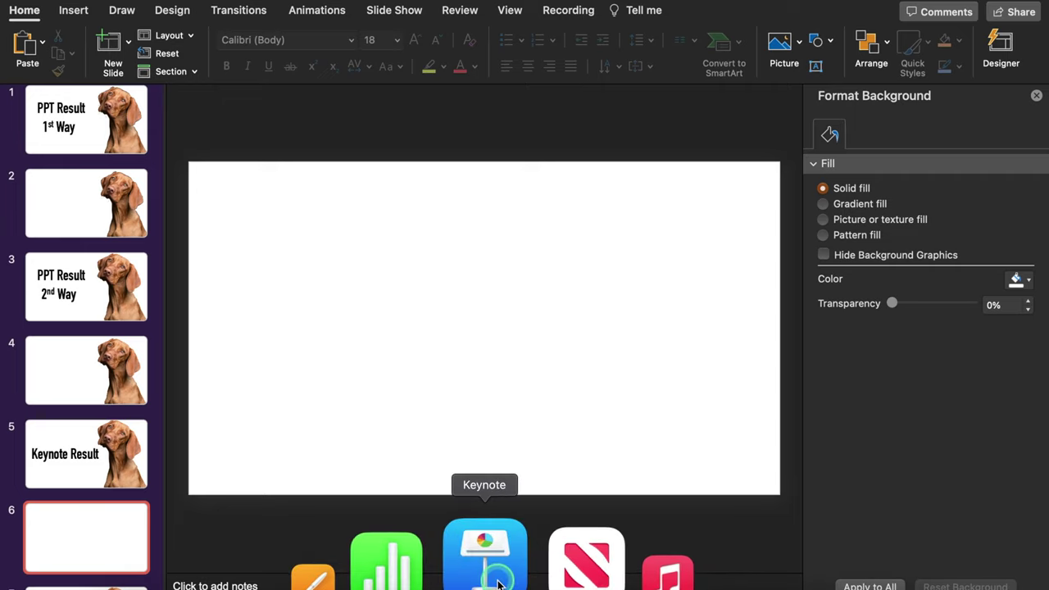
Step: Create a Basic Black Keynote presentation and delete its first slide's title and body placeholders
left_click(480, 558)
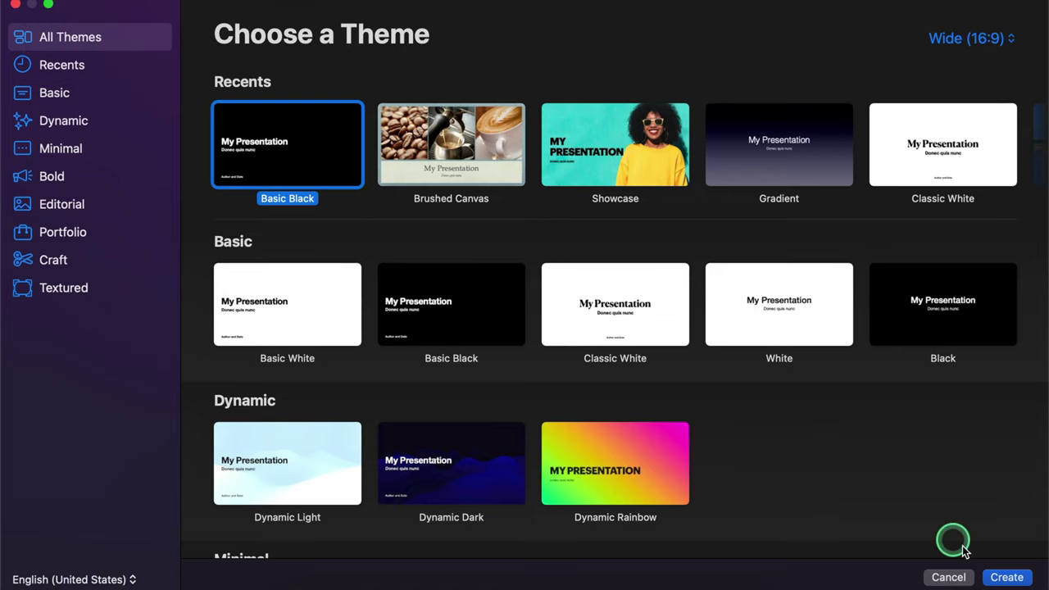
left_click(1004, 576)
left_click_drag(555, 181, 562, 496)
key("BackSpace")
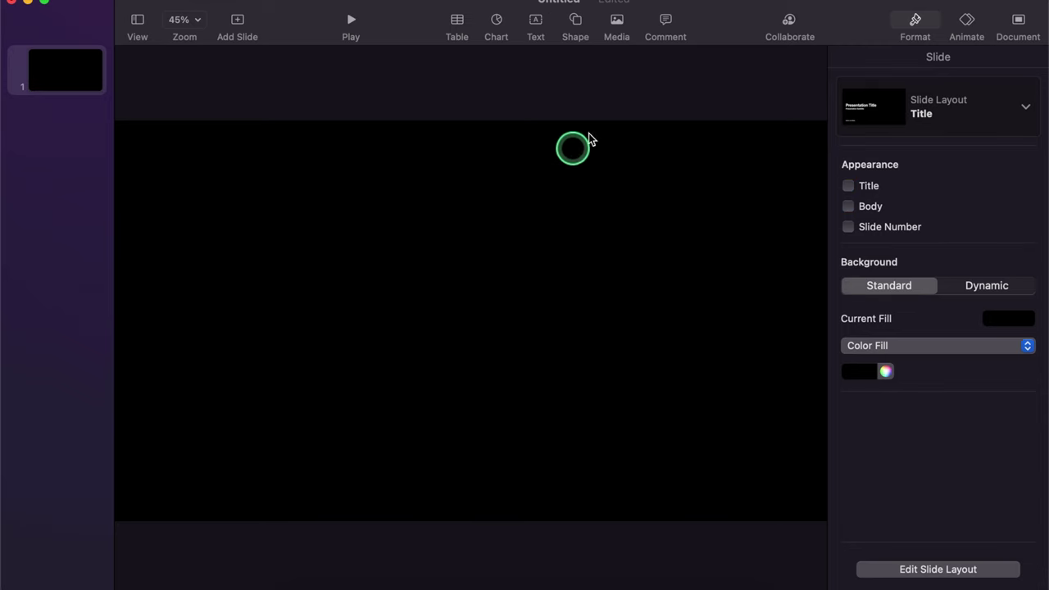
Step: Insert the photo dog-3277416.jpg onto the empty Keynote slide
left_click(617, 24)
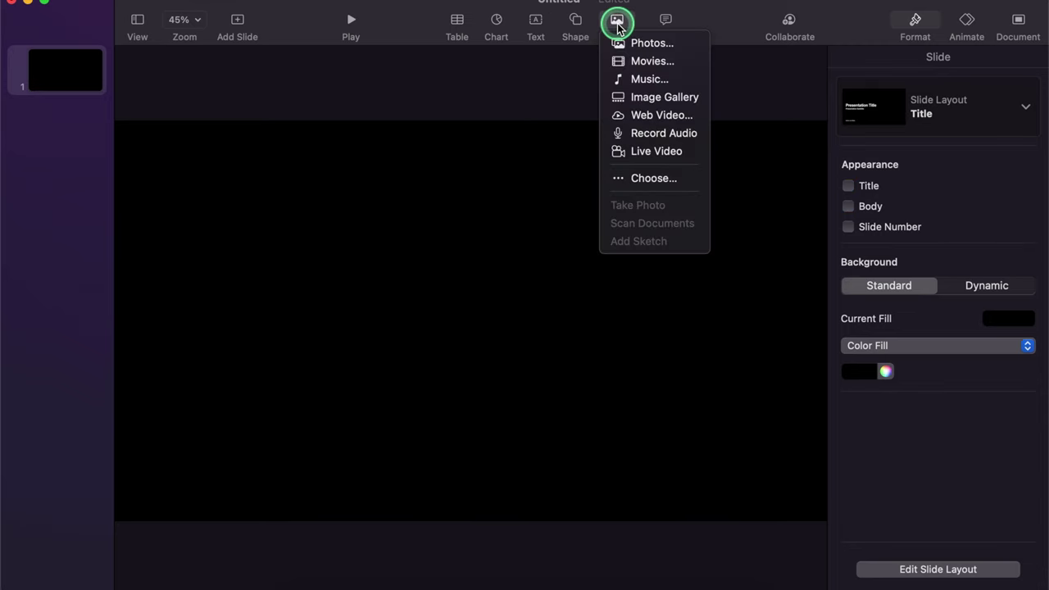
left_click(688, 182)
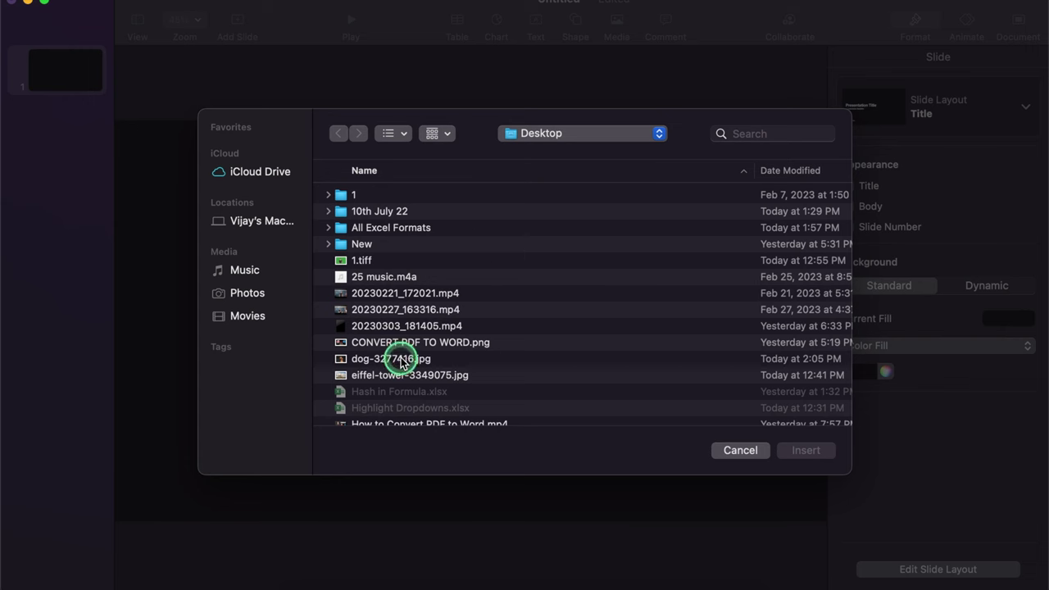
left_click(391, 358)
left_click(811, 449)
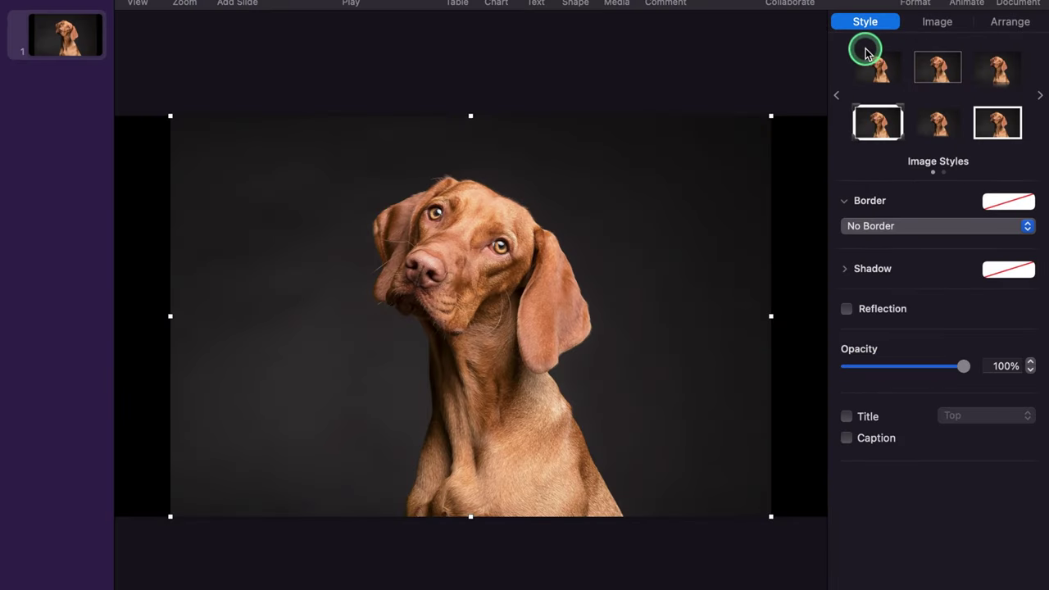
Step: Edit the photo's mask, pulling its right side inward
left_click(934, 25)
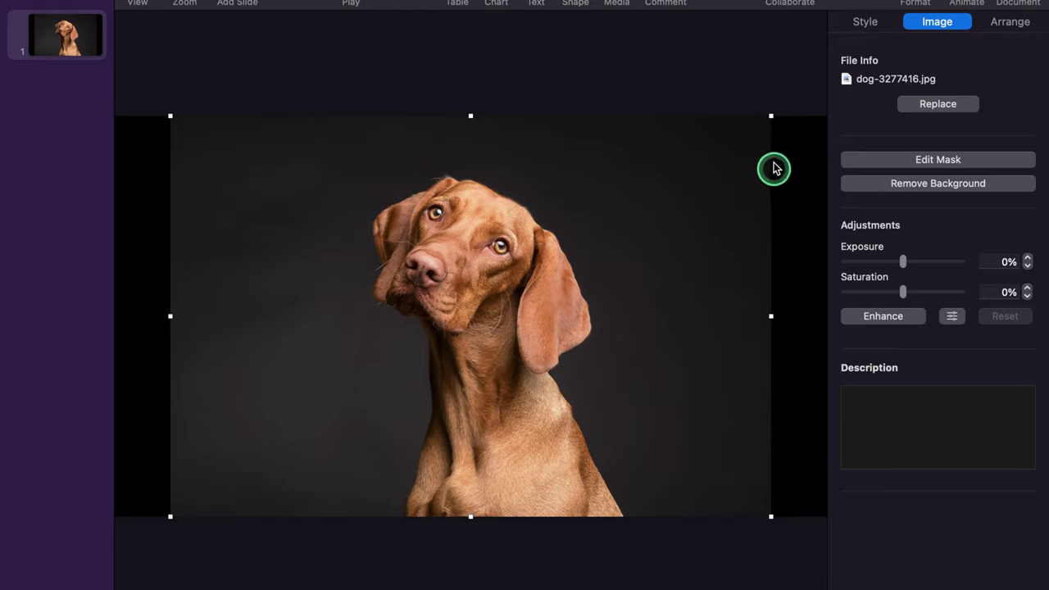
left_click(934, 164)
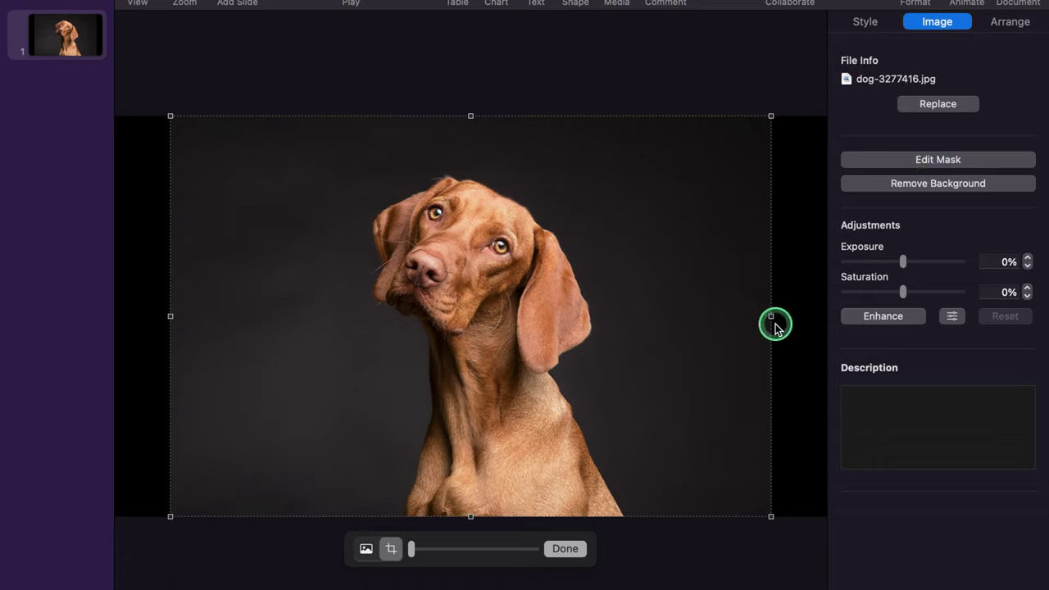
left_click_drag(771, 315, 816, 349)
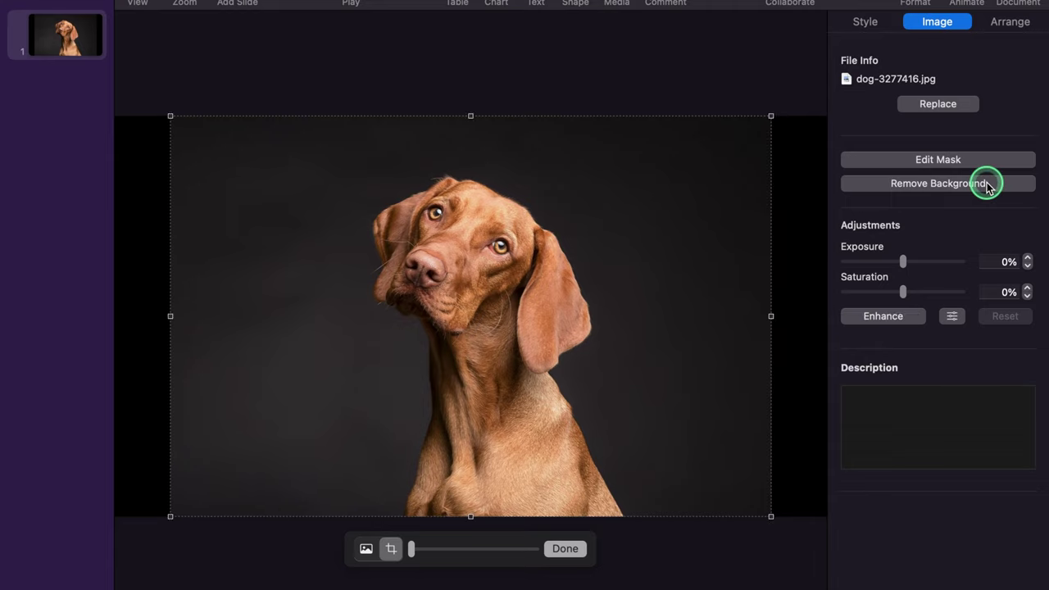
Step: Remove the photo's dark background and tighten the mask's right and top edges around the dog
left_click(987, 186)
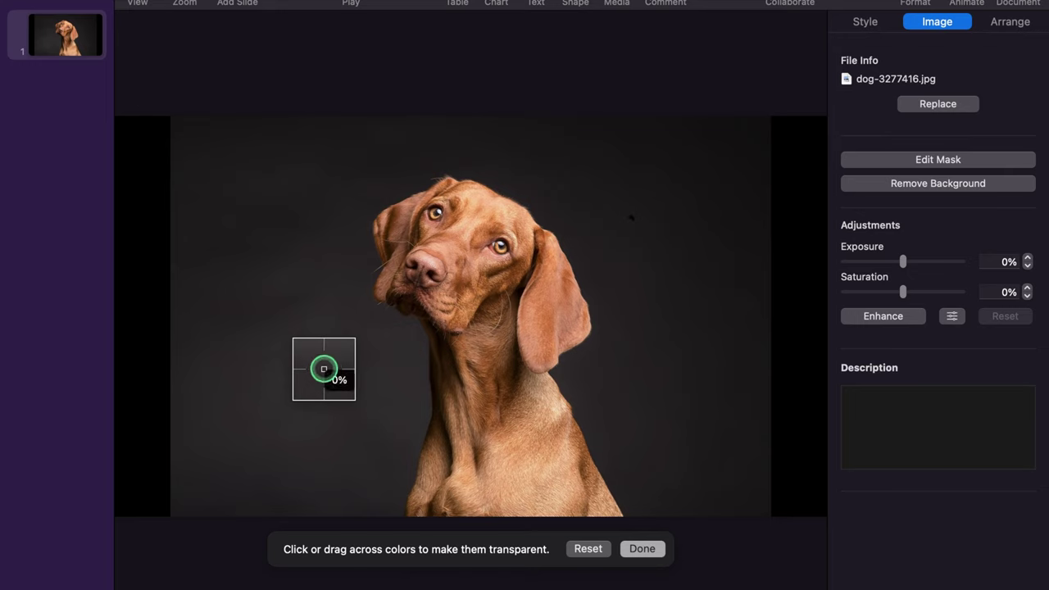
left_click_drag(324, 369, 327, 395)
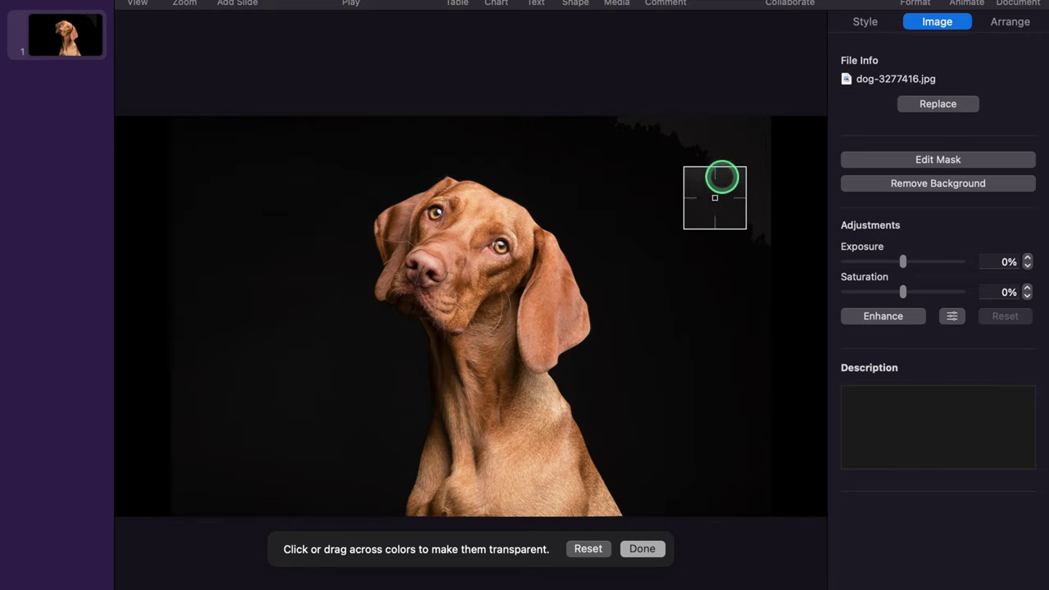
left_click(936, 159)
left_click_drag(771, 316, 625, 339)
left_click_drag(500, 117, 502, 171)
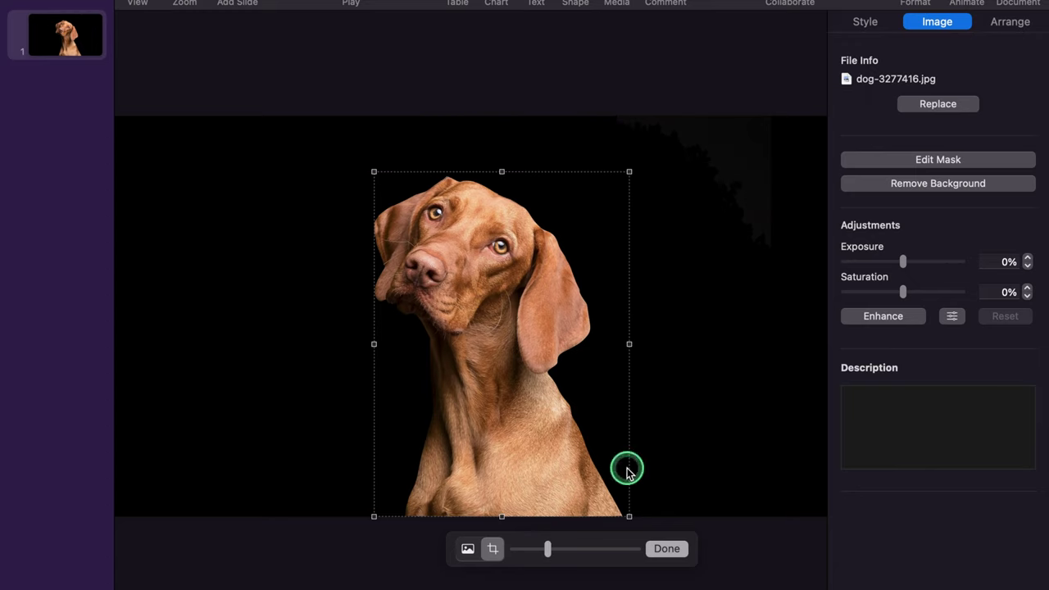
left_click(669, 550)
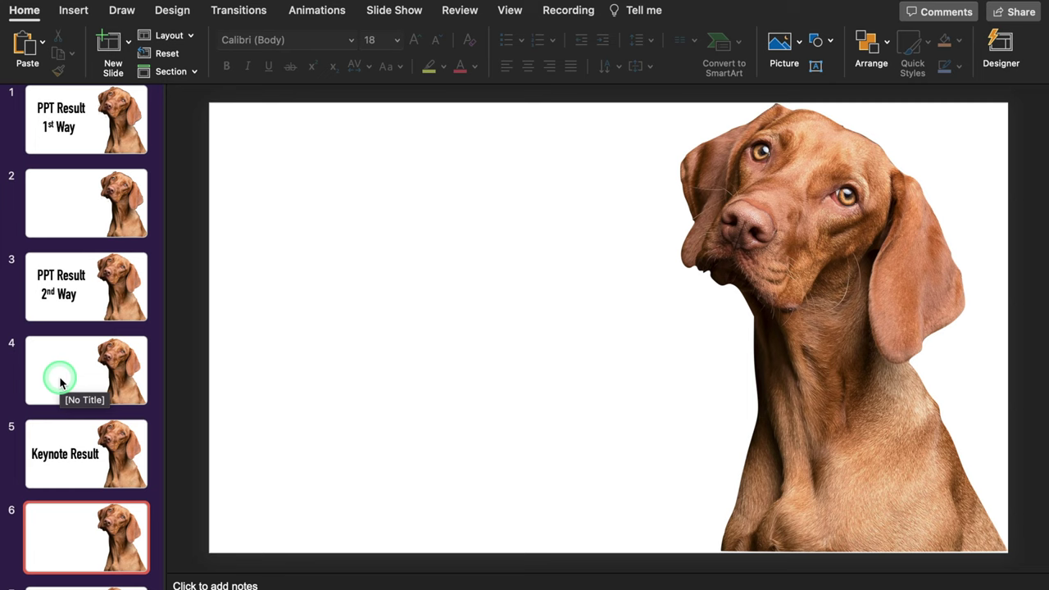
Step: Place the Keynote dog cut-out on slide 6 and add a blank slide after Online Result 1st Site
left_click(320, 404)
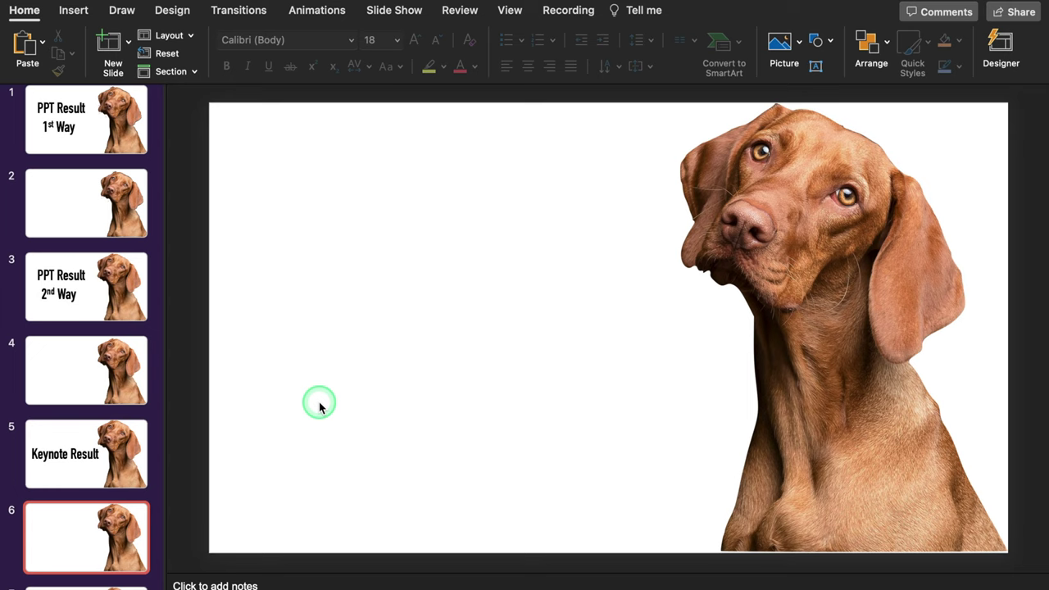
left_click(128, 43)
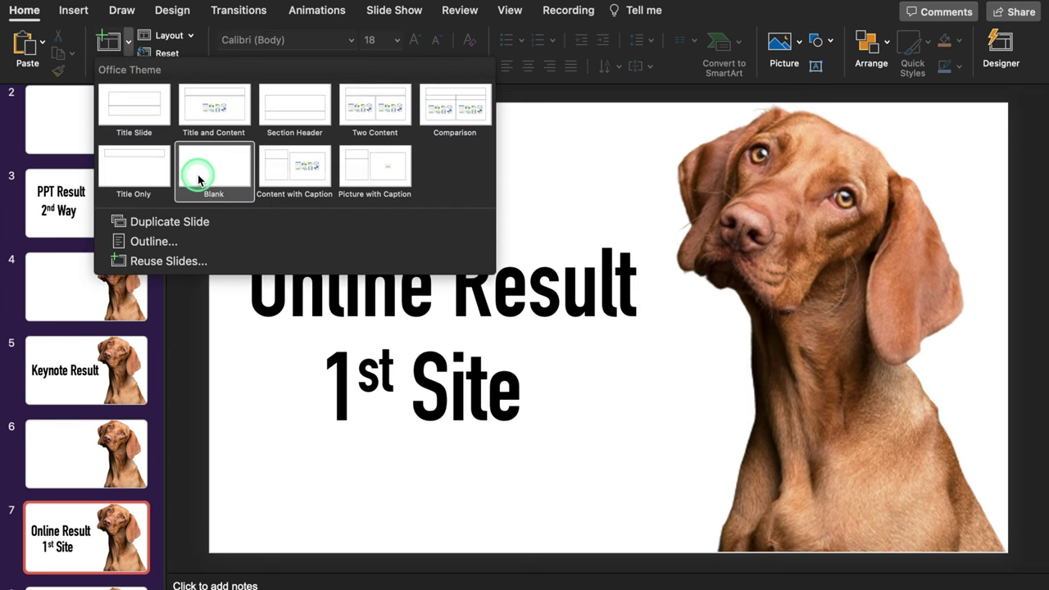
left_click(198, 179)
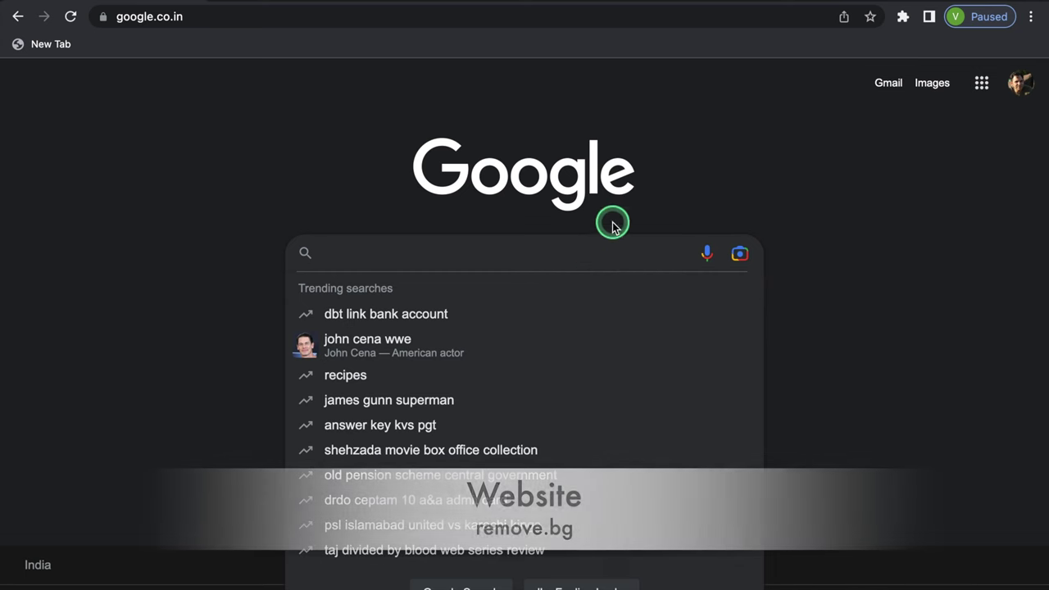
Step: Search Google for 'removebg' and open the remove.bg website
left_click(660, 200)
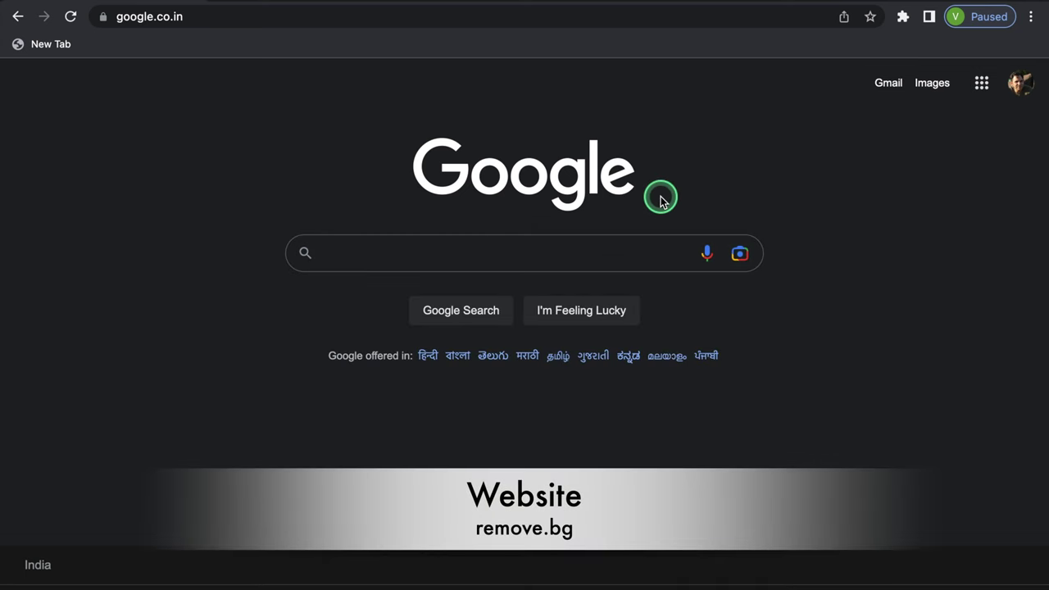
left_click(574, 252)
type("removebg")
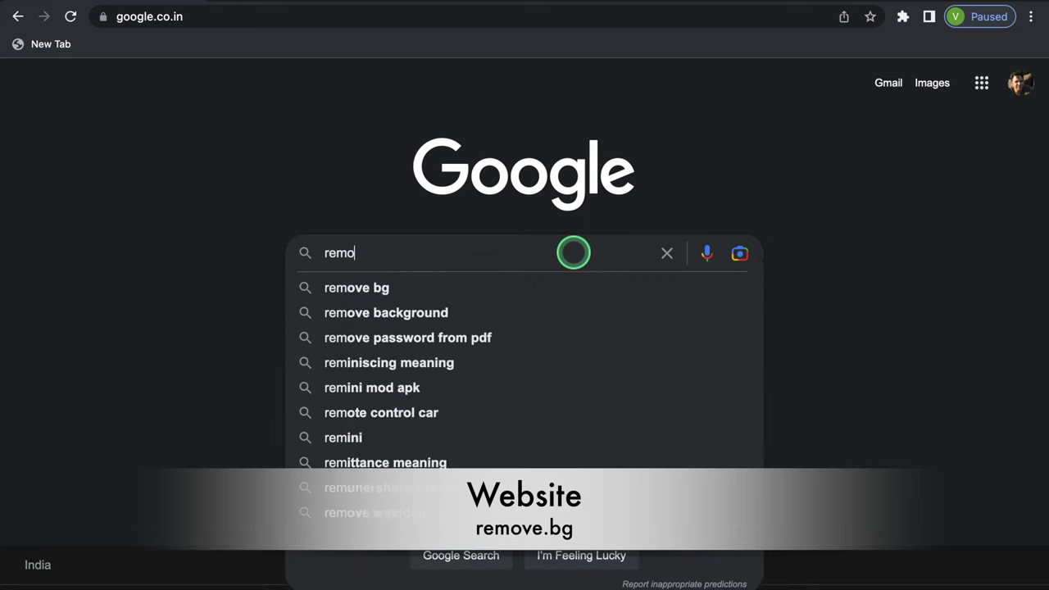
key("Return")
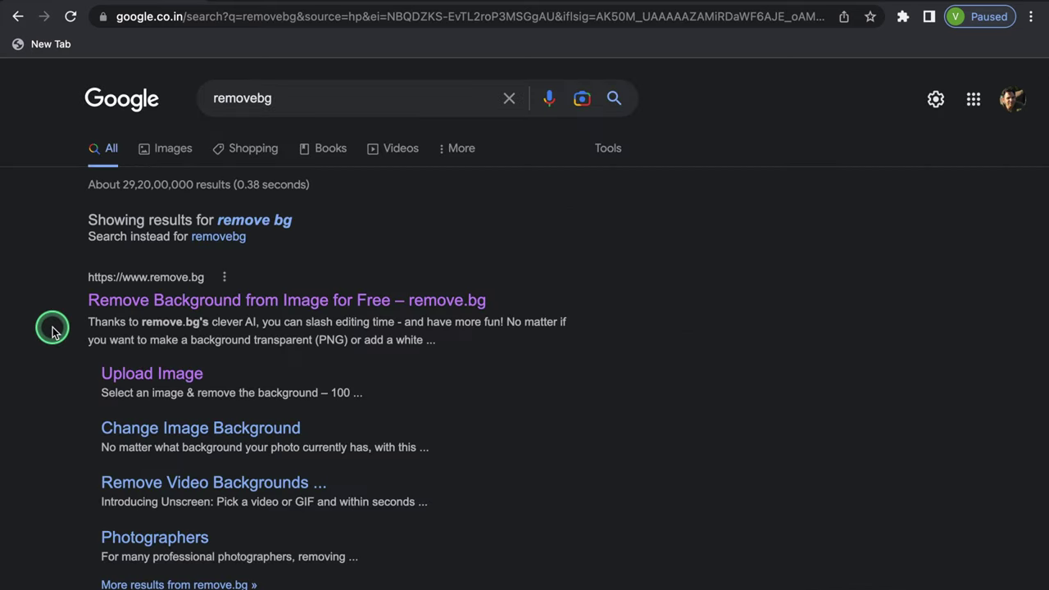
left_click(278, 300)
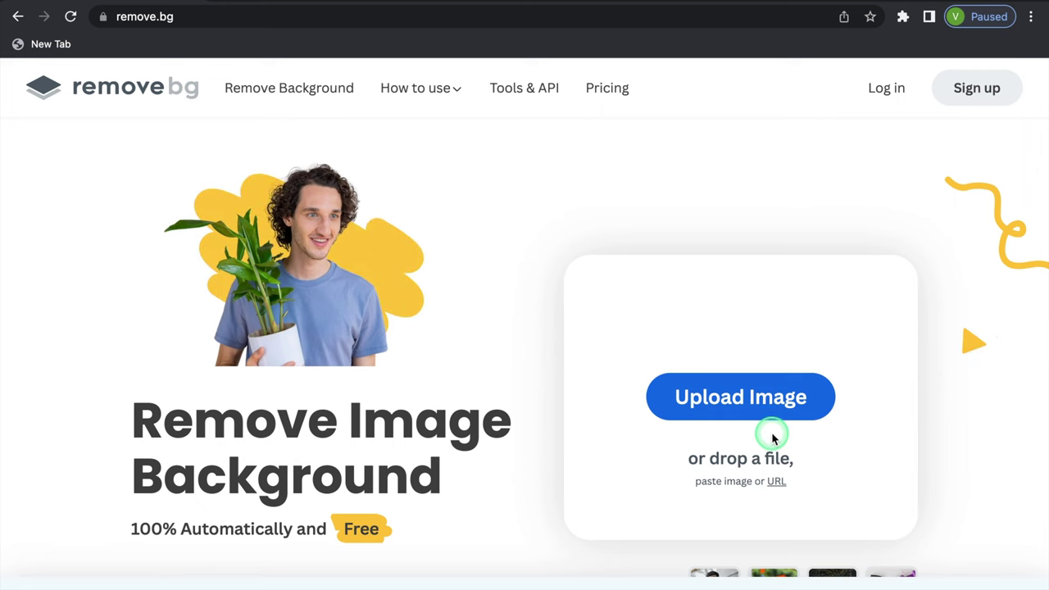
Step: Upload dog-3277416.jpg to remove.bg and download the background-removed cut-out
left_click(761, 403)
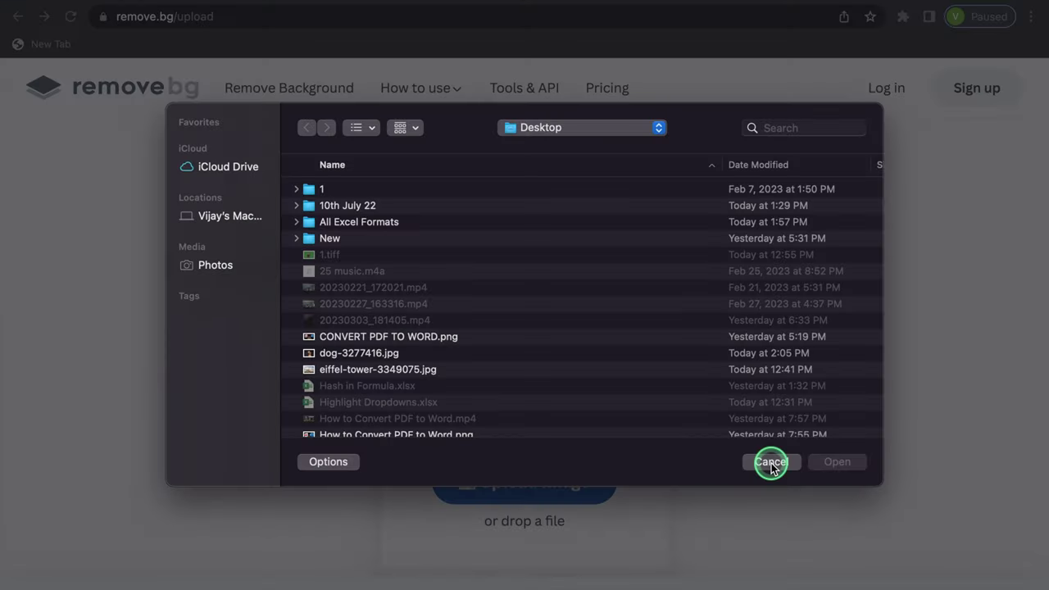
left_click(461, 353)
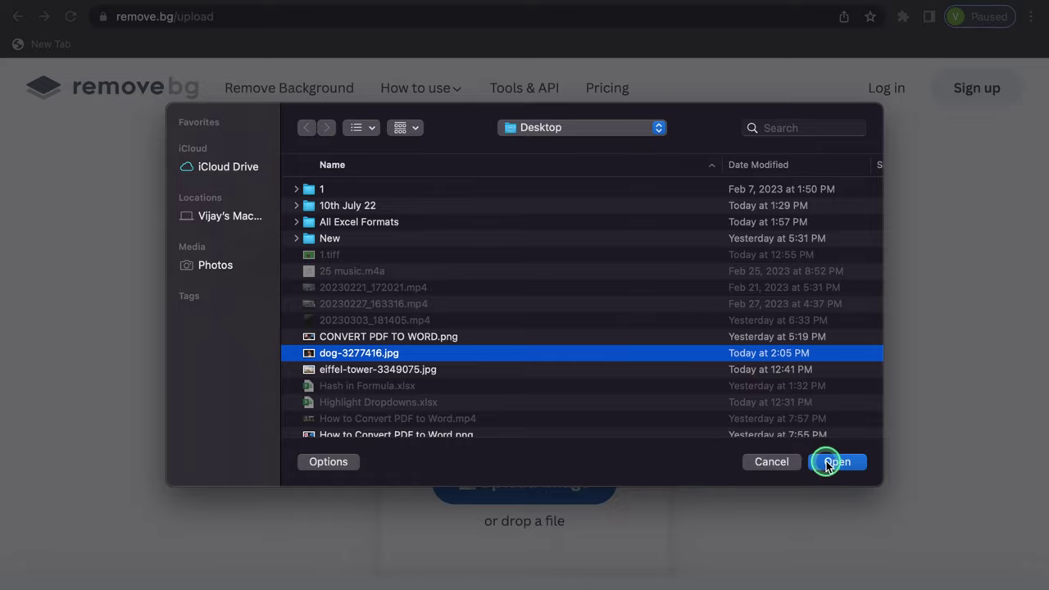
left_click(832, 461)
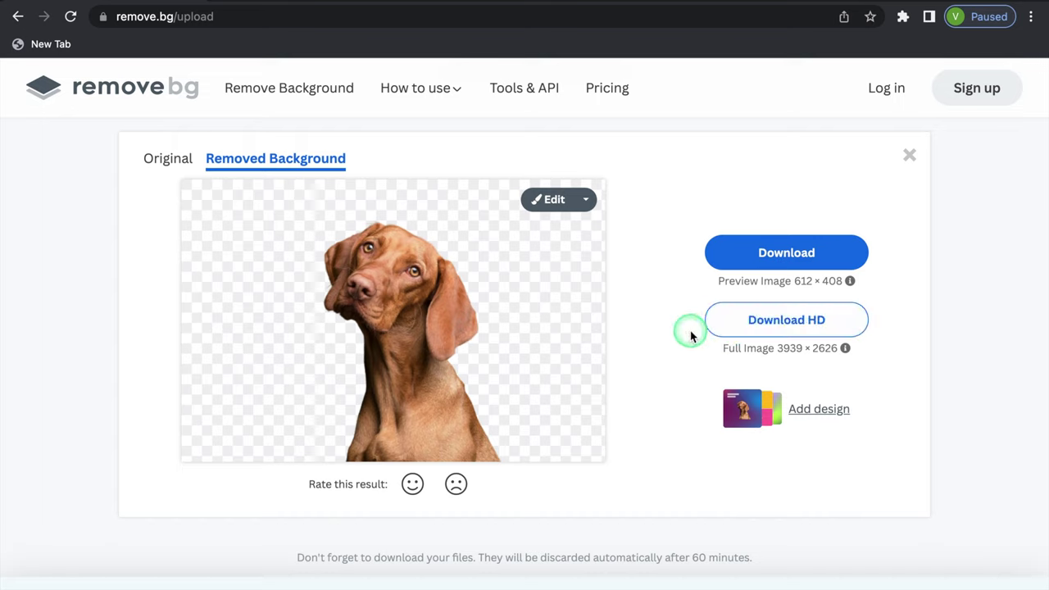
left_click(793, 250)
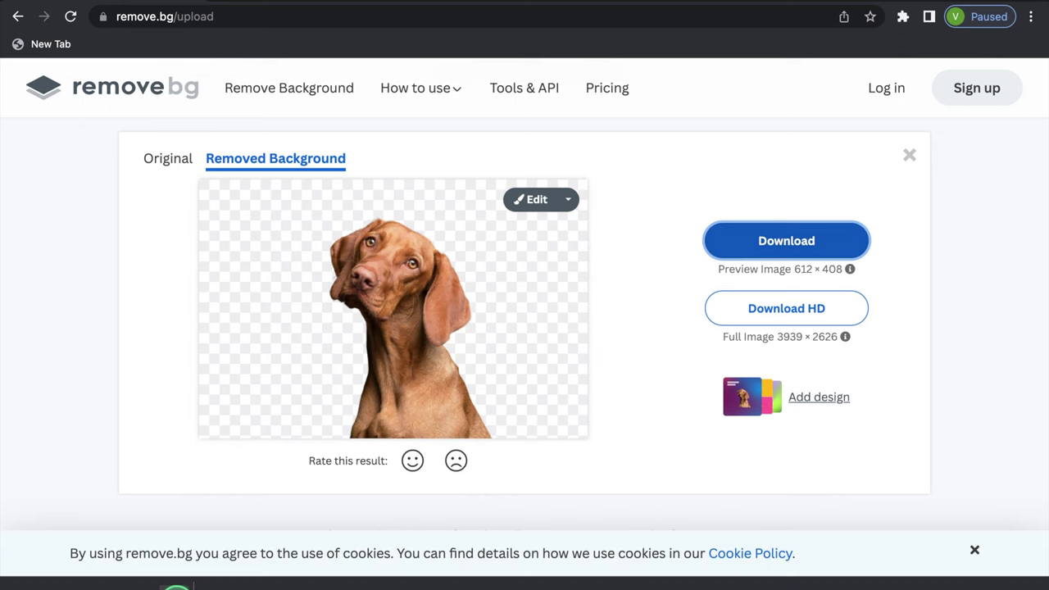
Step: Enlarge the downloaded dog cut-out to fill the right side of slide 8
right_click(176, 586)
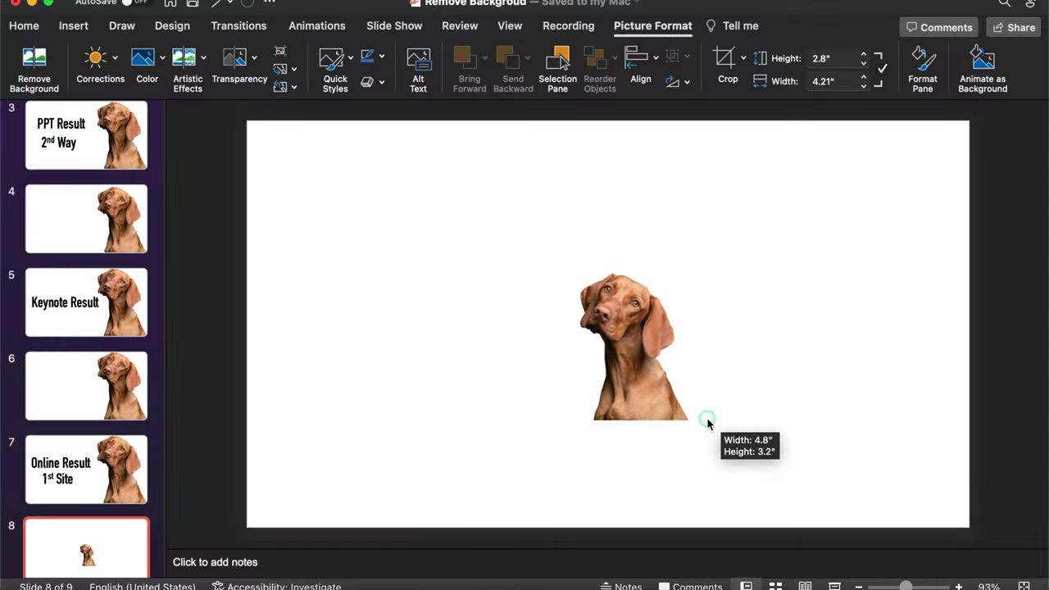
left_click_drag(707, 421, 863, 520)
left_click_drag(492, 248, 295, 127)
left_click(262, 341)
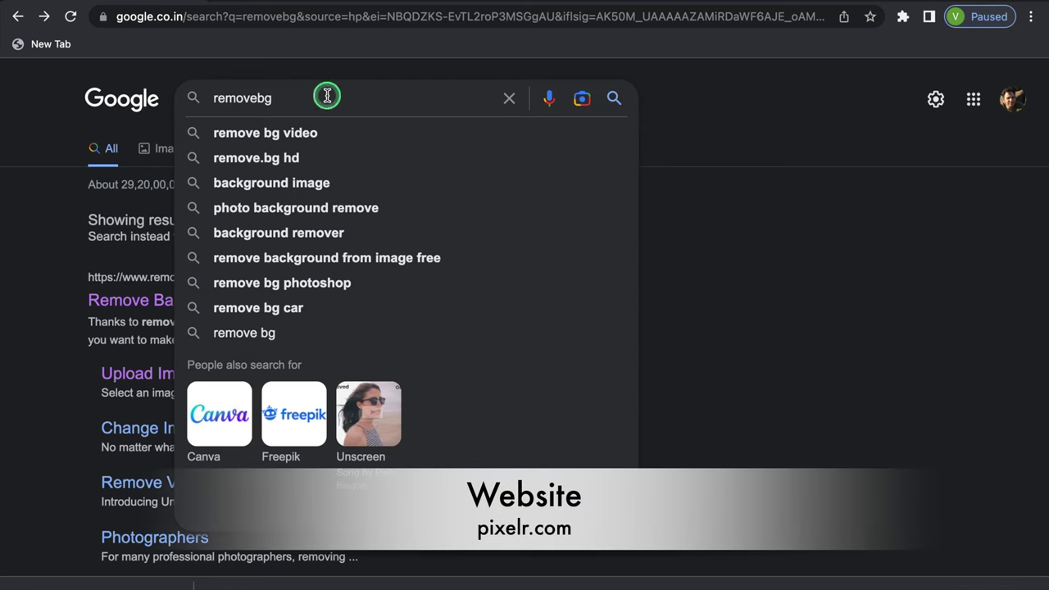
Step: Search for pixlr.com and open the Pixlr website
left_click_drag(328, 96, 182, 105)
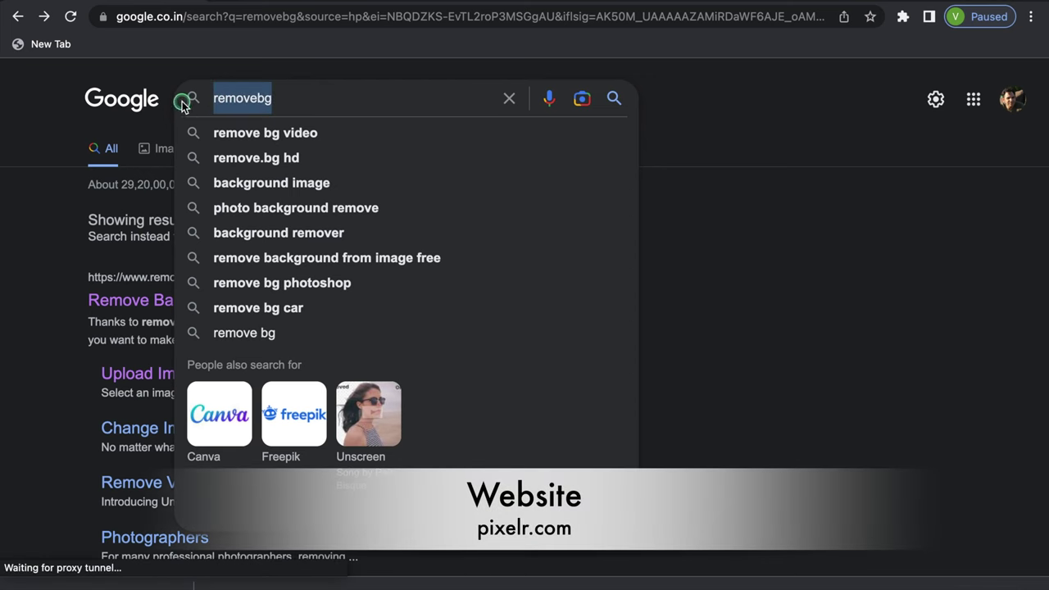
type("pixelr.com")
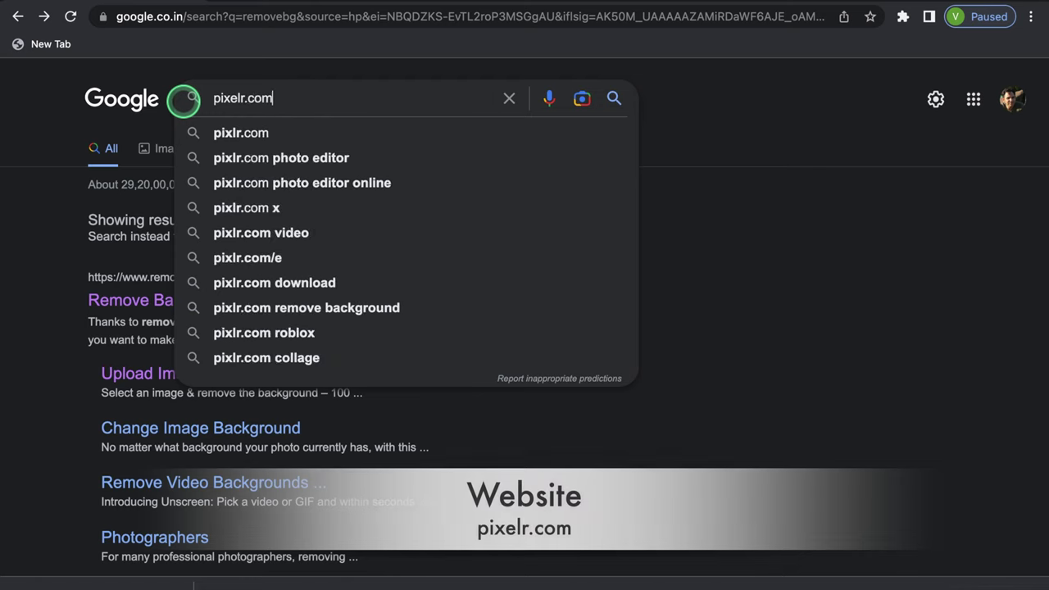
key("Return")
left_click(229, 300)
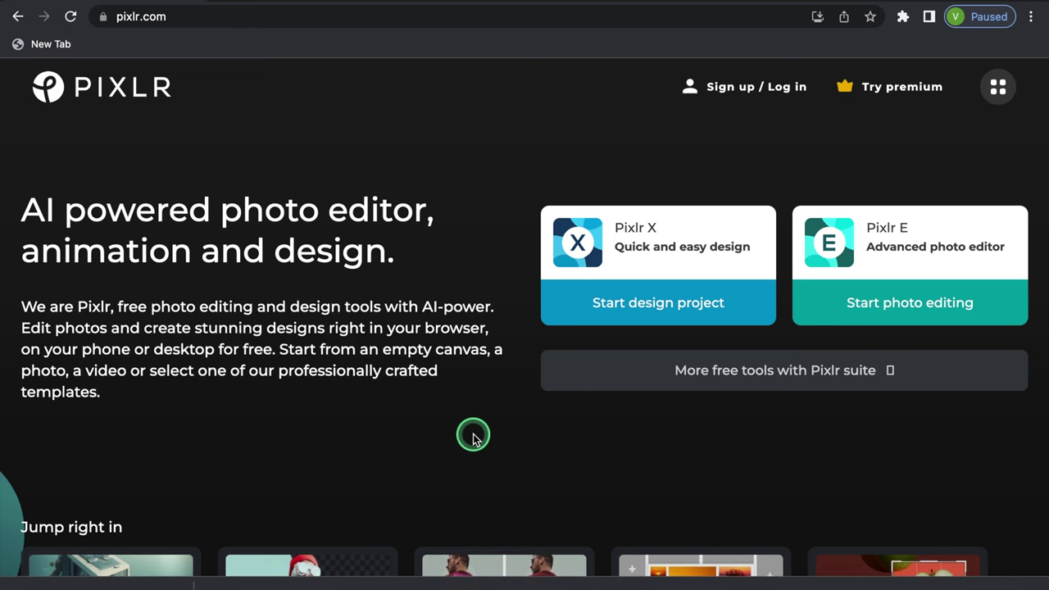
scroll(473, 437, "down", 3)
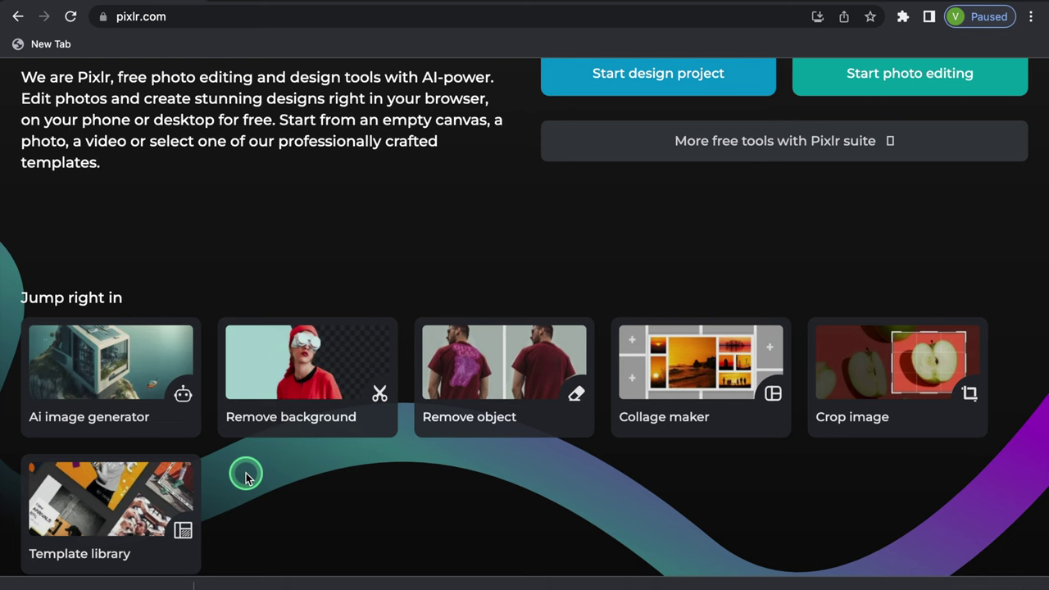
Step: Upload dog-3277416.jpg to Pixlr's Remove background tool
left_click(322, 383)
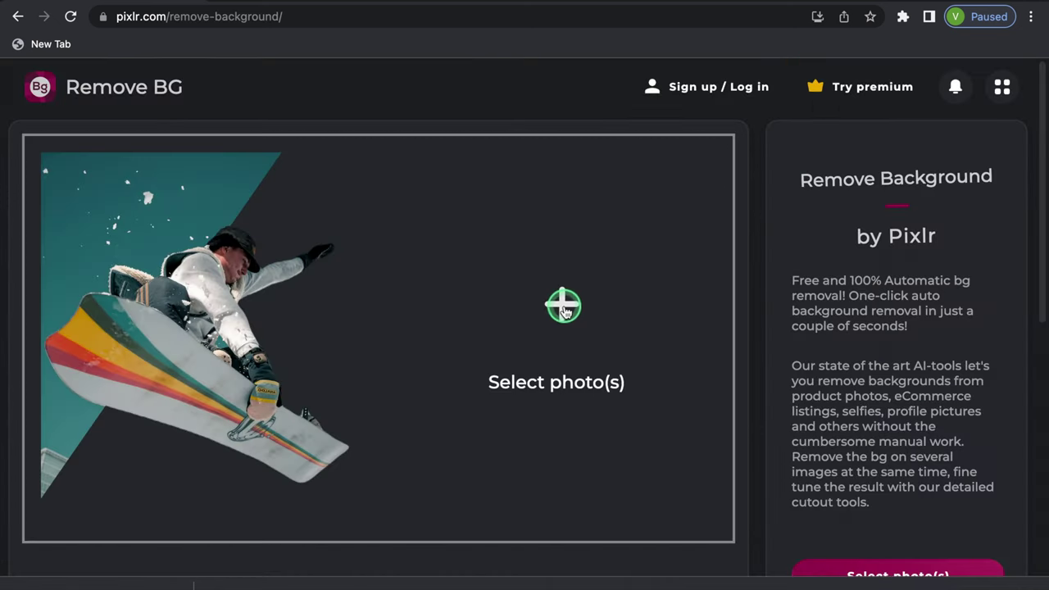
left_click(564, 309)
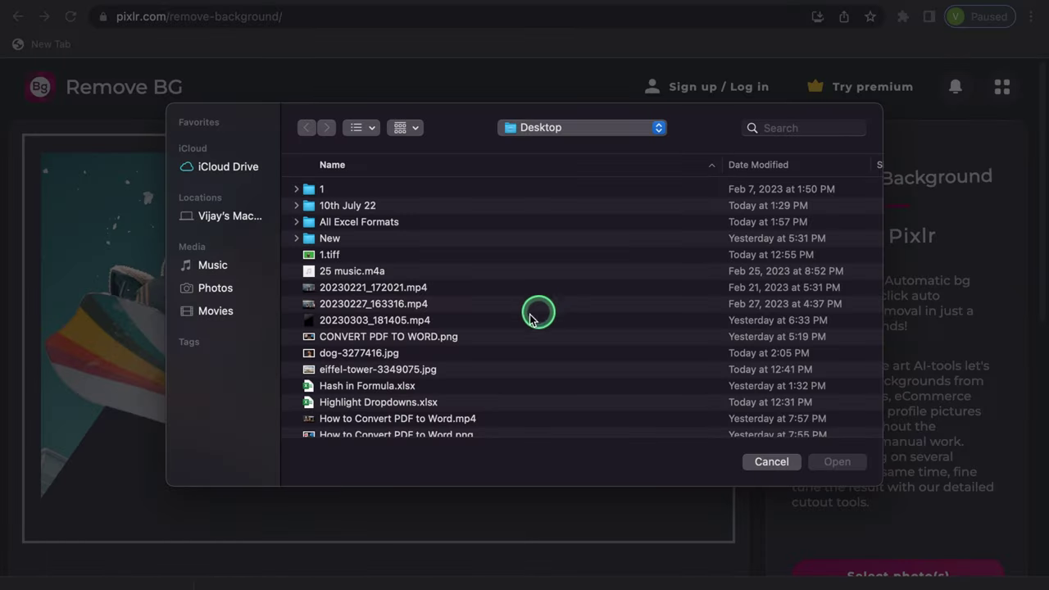
left_click(366, 352)
left_click(837, 461)
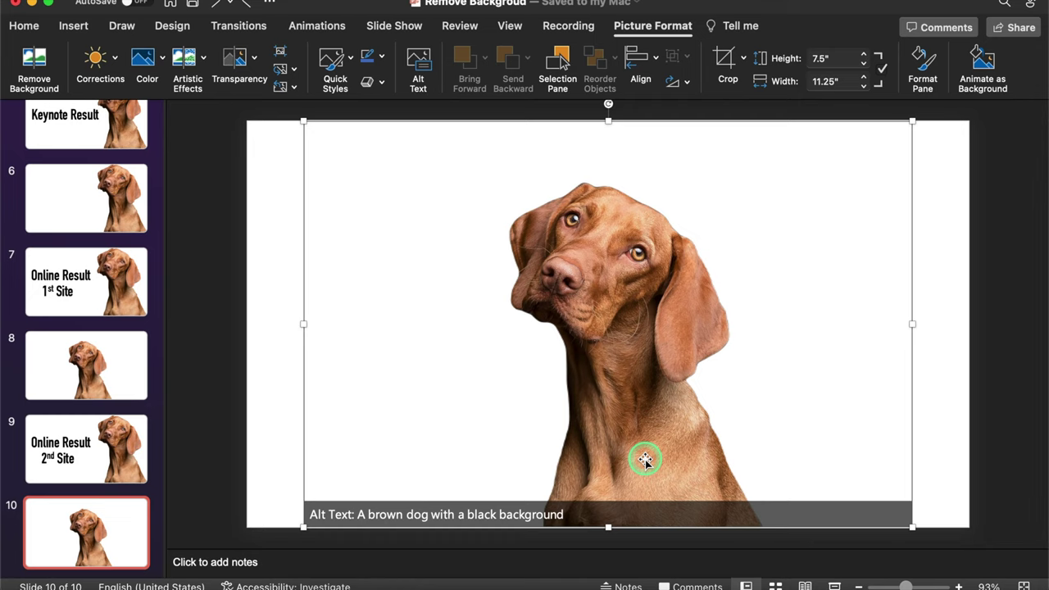
Step: Shift slide 10's dog right, then paste slide 8's dog onto slide 10 and move it left
left_click_drag(645, 459, 793, 459)
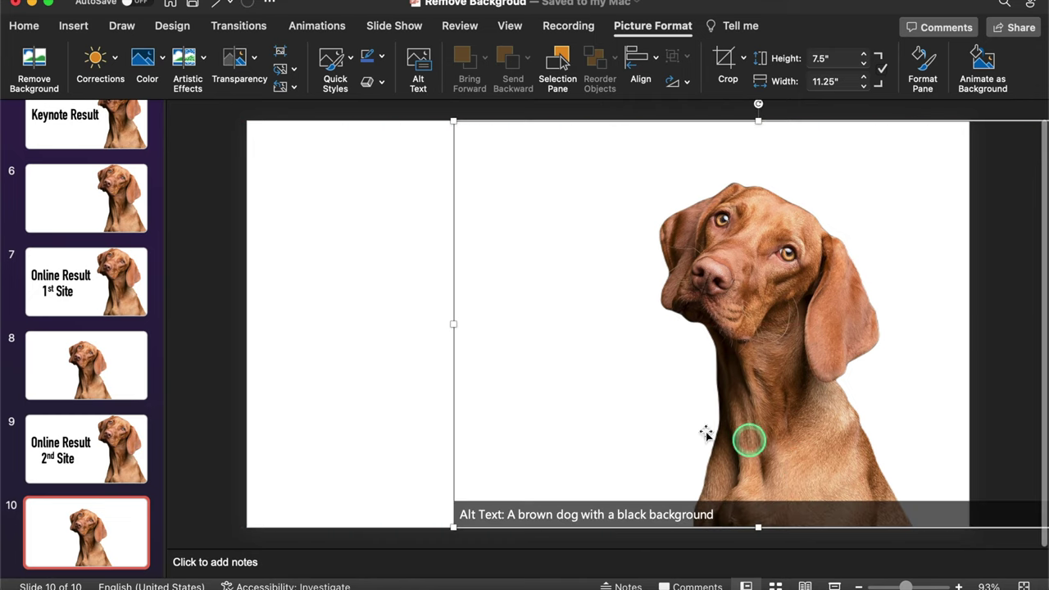
left_click(211, 387)
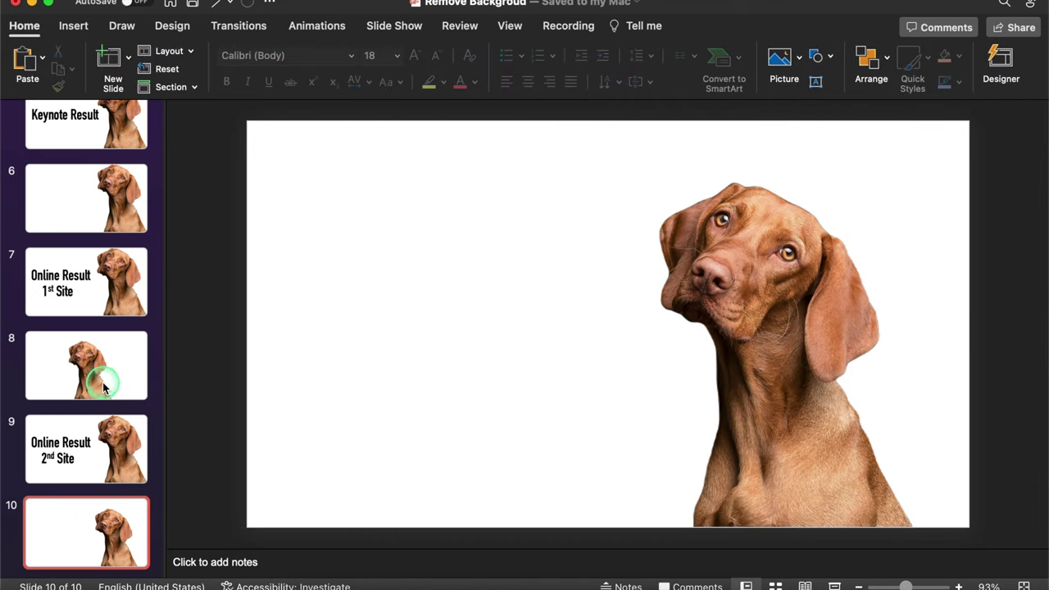
left_click(94, 363)
left_click(581, 336)
key("super+c")
left_click(98, 536)
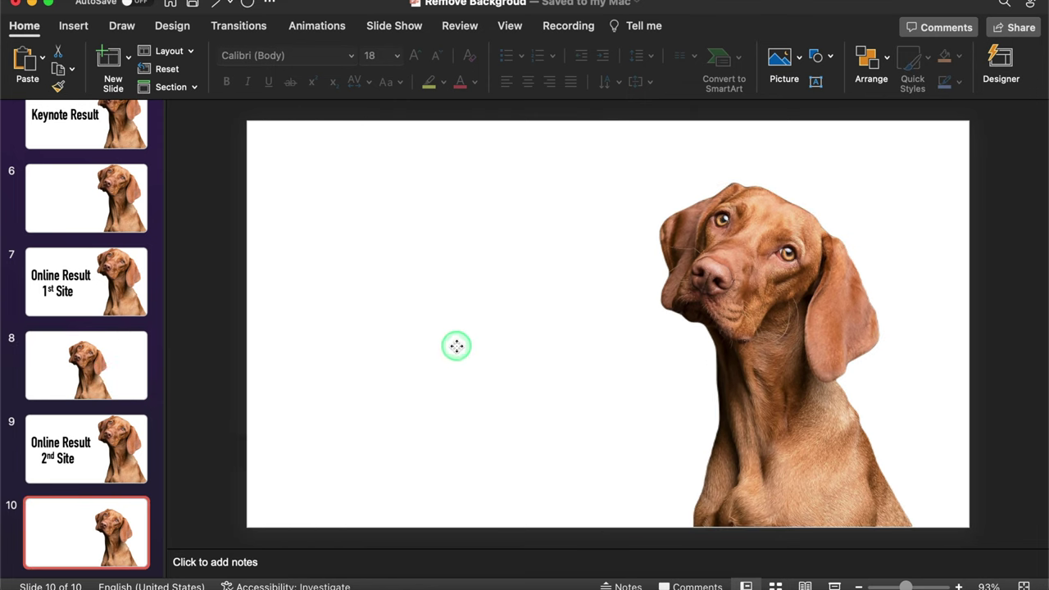
key("super+v")
left_click_drag(456, 347, 381, 415)
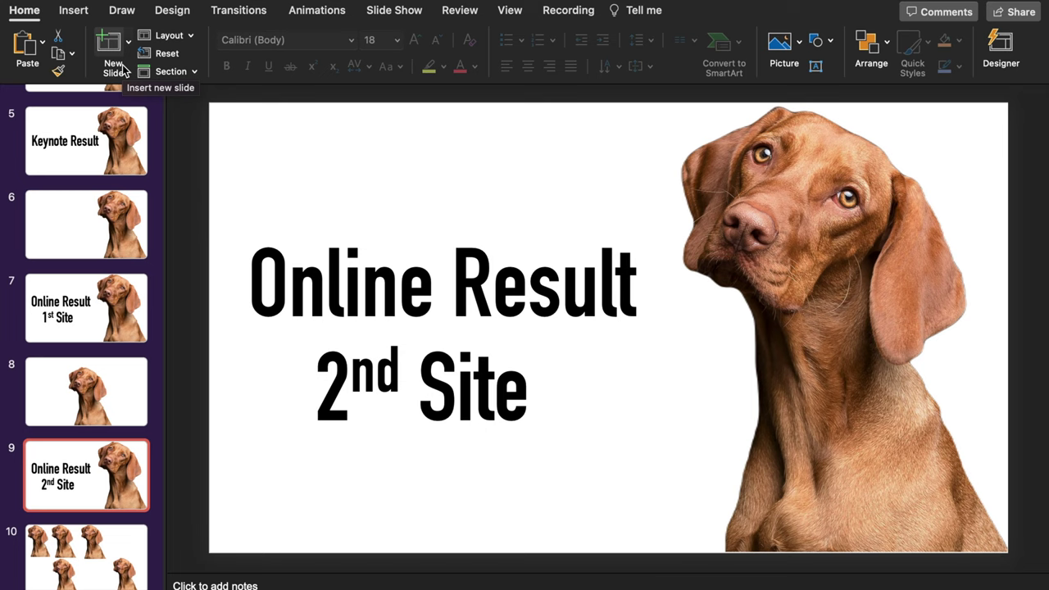
Step: Add a blank slide and insert the Eiffel Tower photo, enlarged to fill it
left_click(122, 71)
left_click(215, 160)
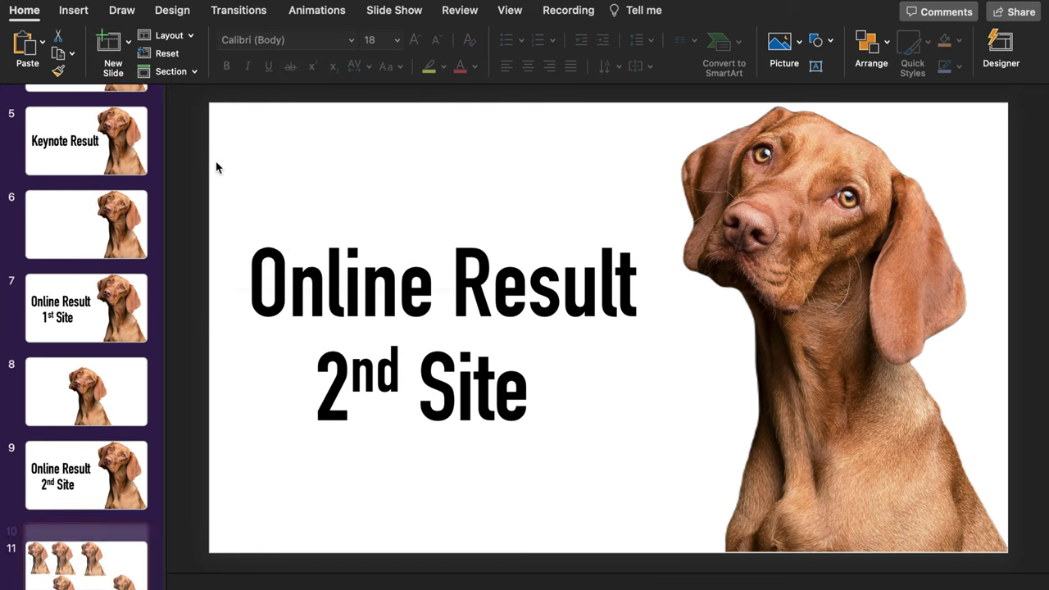
left_click(74, 10)
left_click(155, 45)
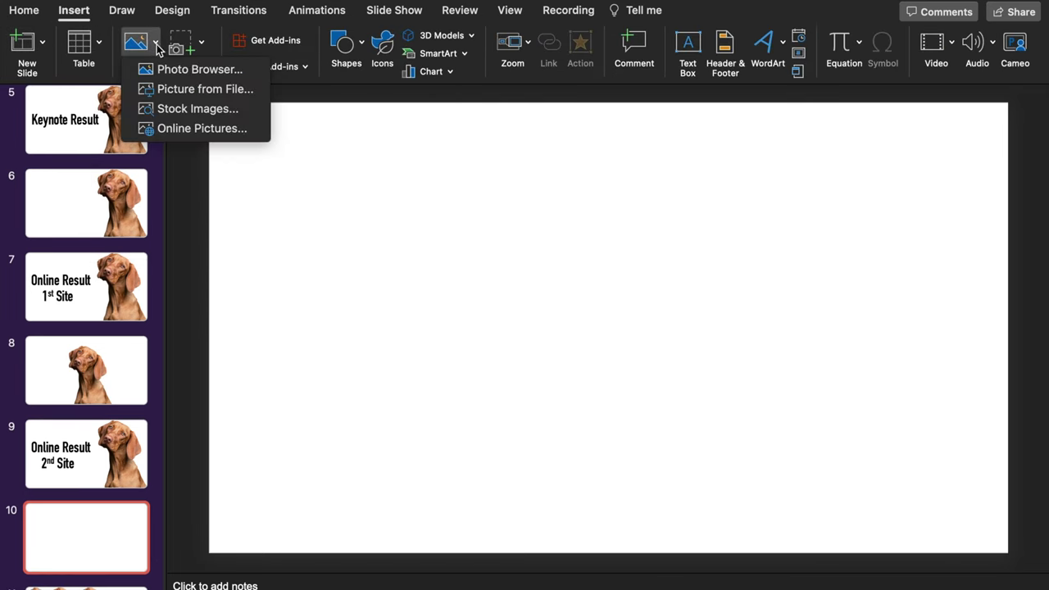
left_click(194, 85)
left_click(814, 387)
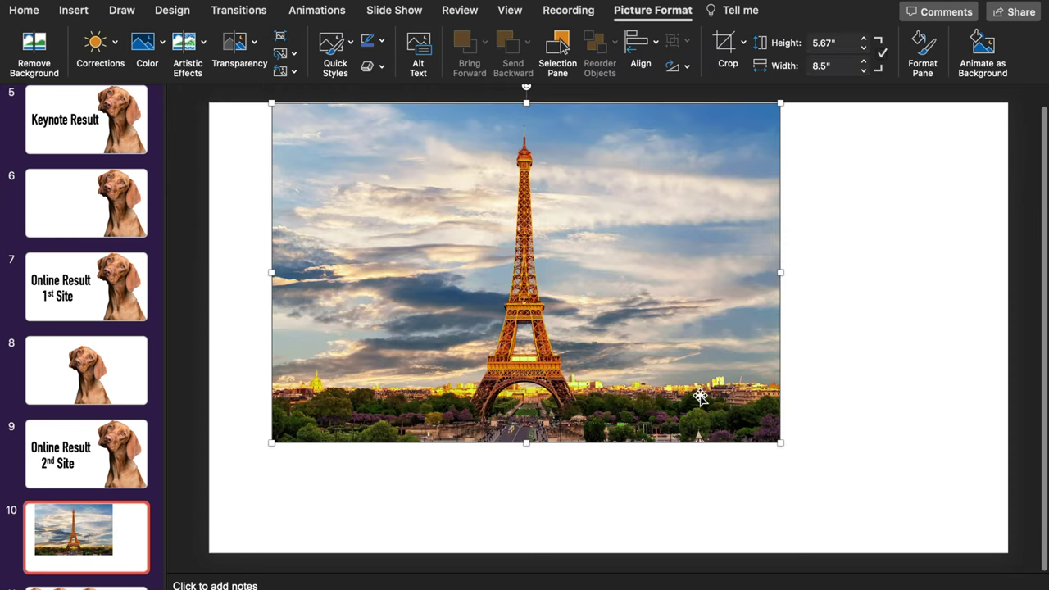
left_click_drag(780, 442, 880, 552)
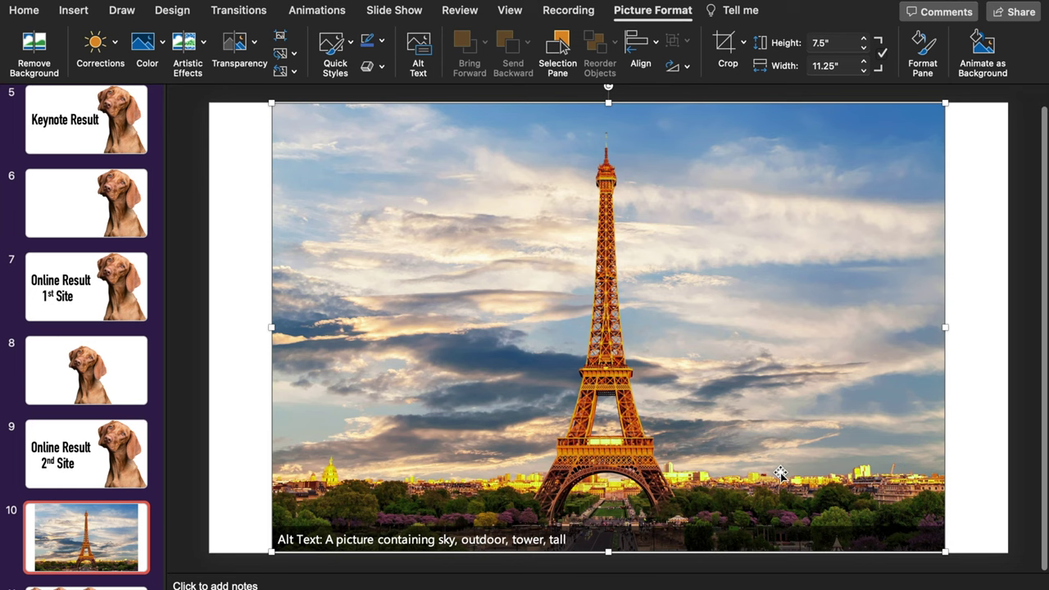
left_click(111, 549)
Step: Paste the lower-right dog cut-out from slide 11 onto the photo's lower right
key("Down")
left_click(866, 414)
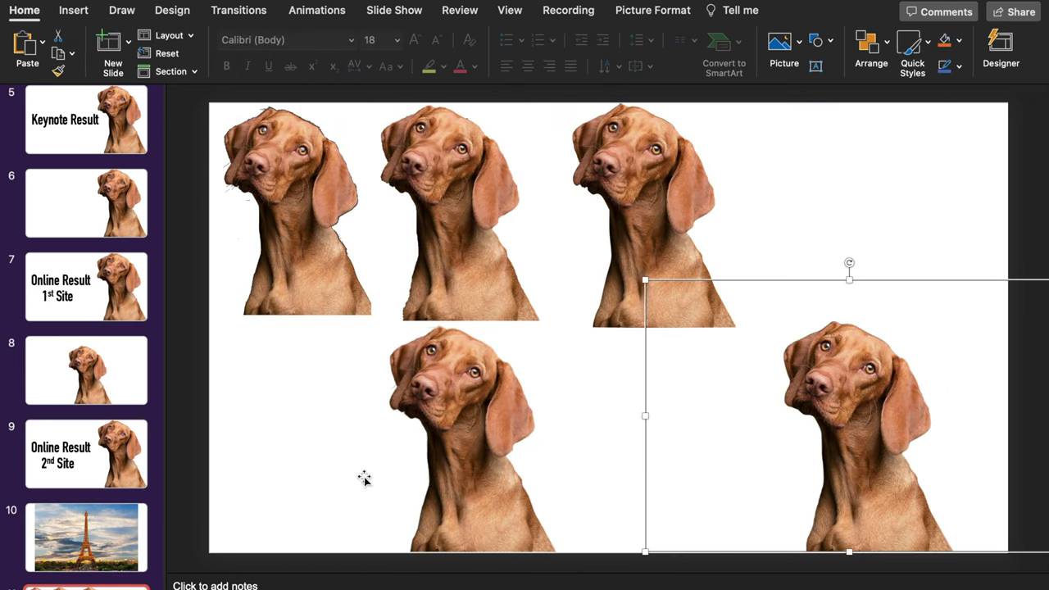
left_click(128, 541)
key("super+v")
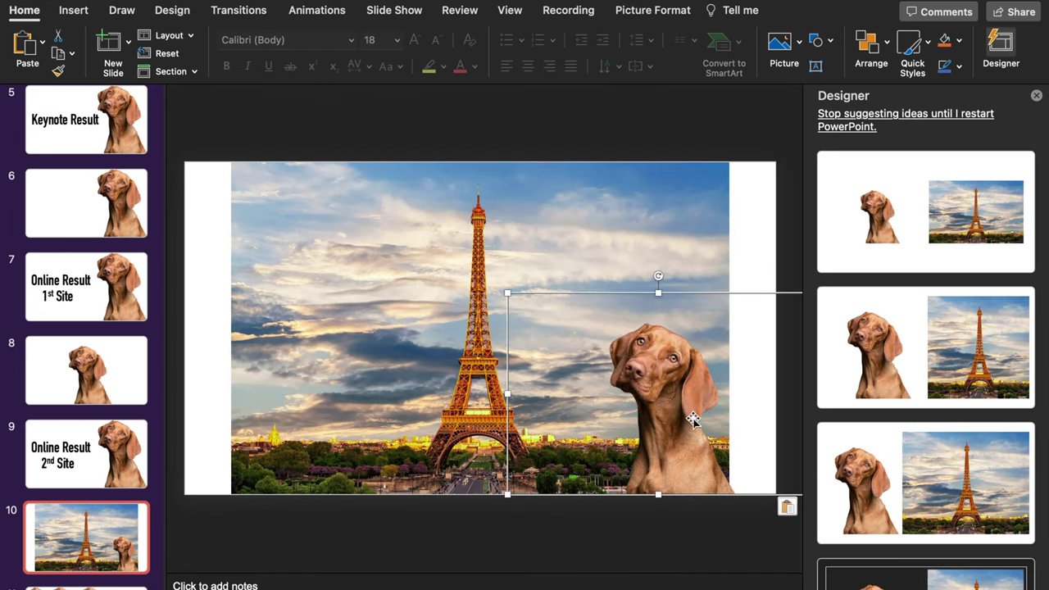
left_click_drag(688, 412, 661, 413)
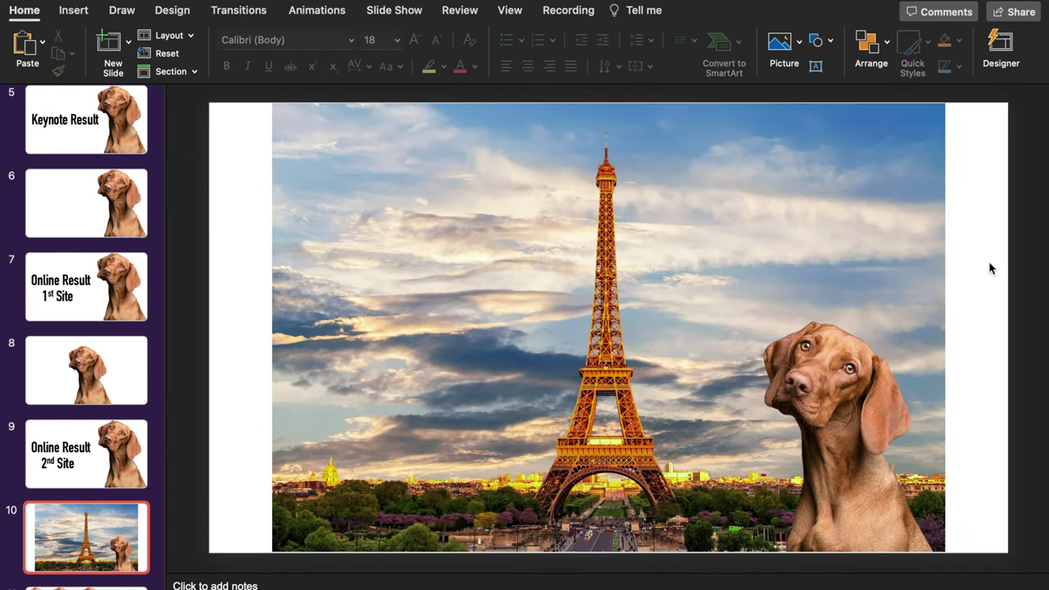